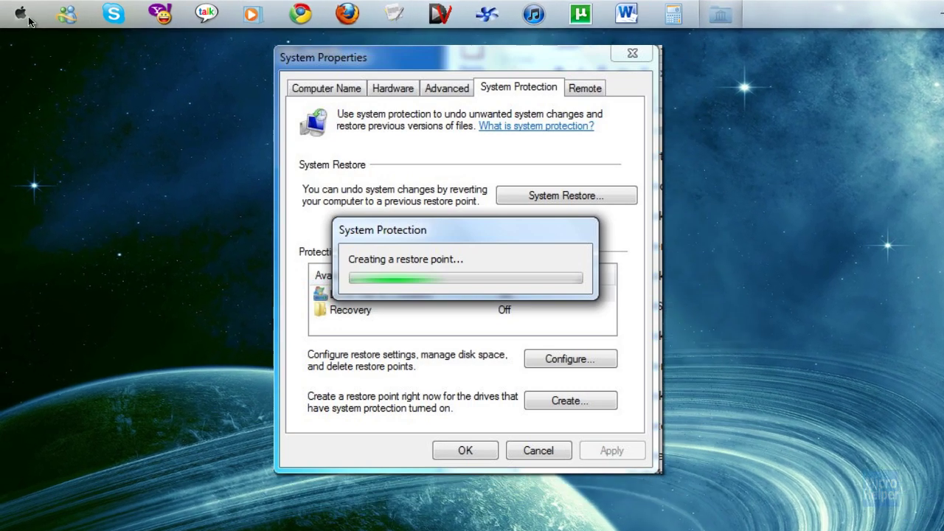
# Open the computer's advanced system settings and show the System Protection options
pyautogui.click(19, 11)
pyautogui.rightClick(282, 328)
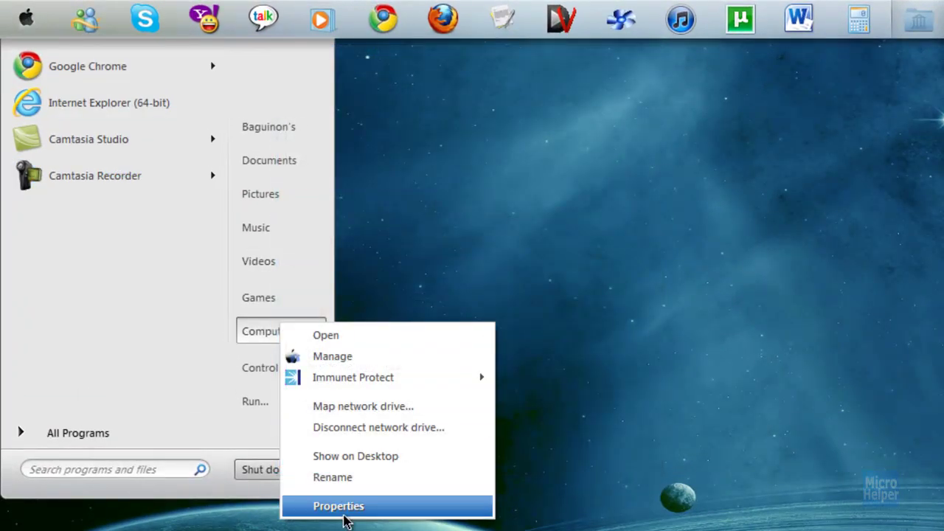
pyautogui.click(340, 504)
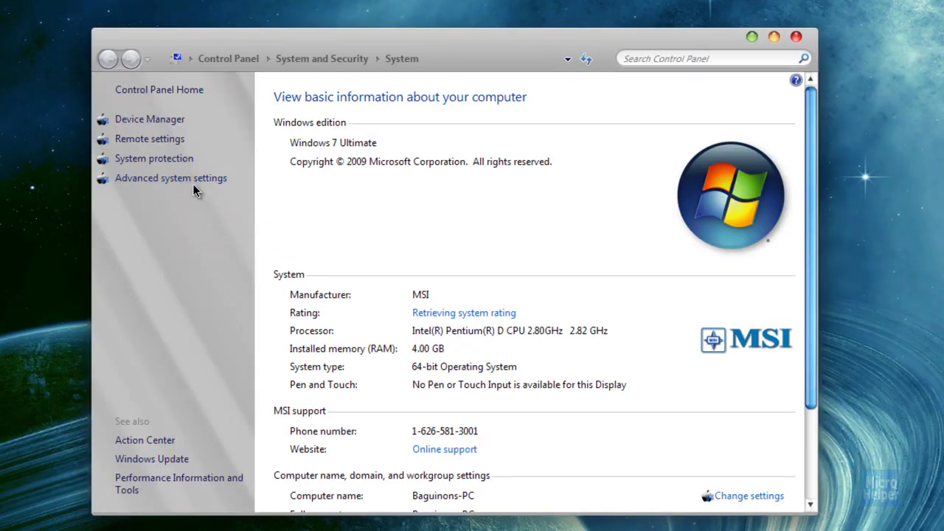
pyautogui.click(196, 181)
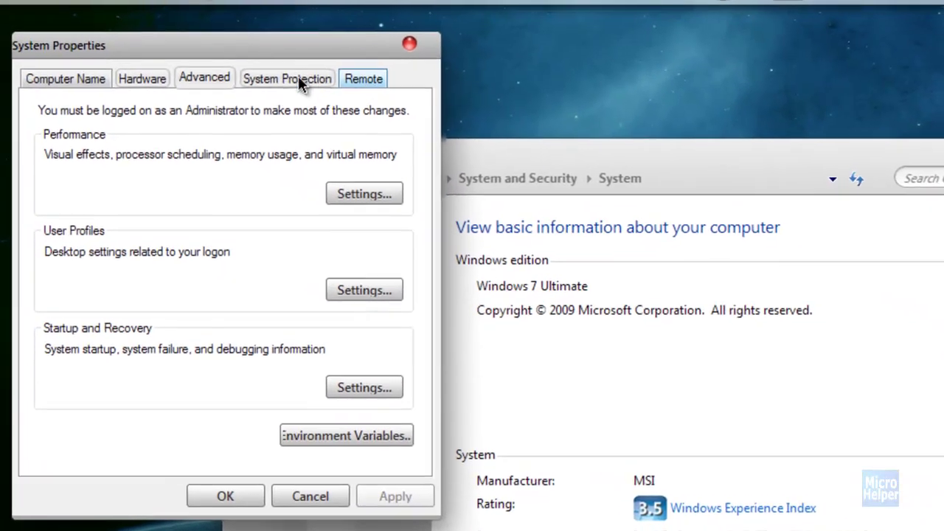
pyautogui.click(220, 14)
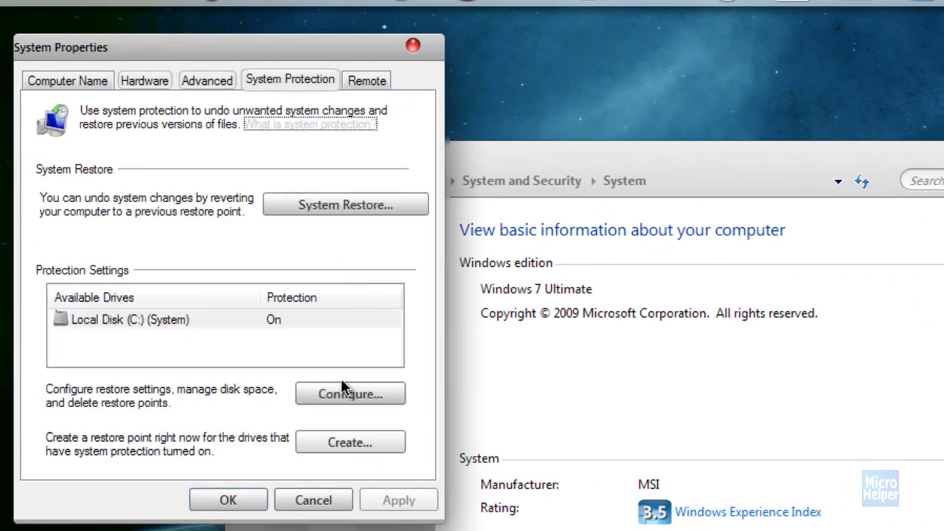
# Open the dialog for creating a restore point, cancel it, and close the system windows
pyautogui.click(341, 441)
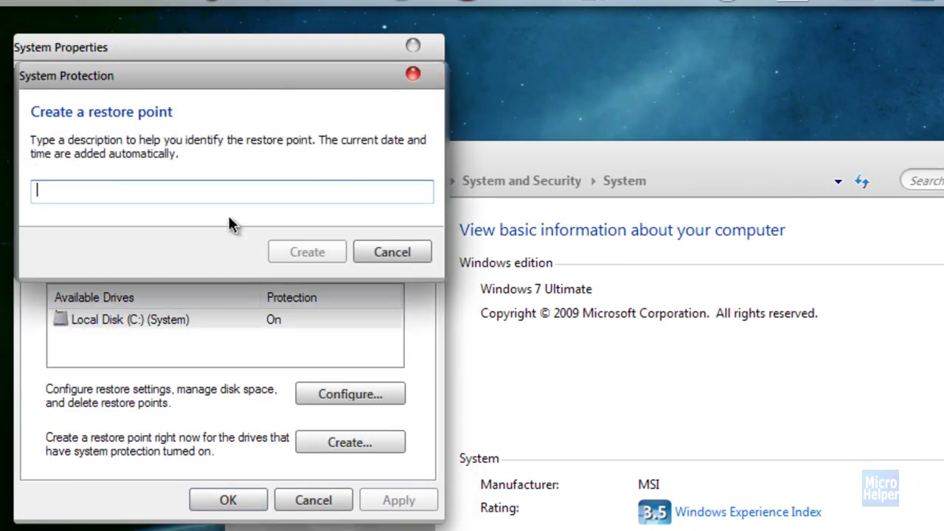
pyautogui.click(374, 250)
pyautogui.click(412, 47)
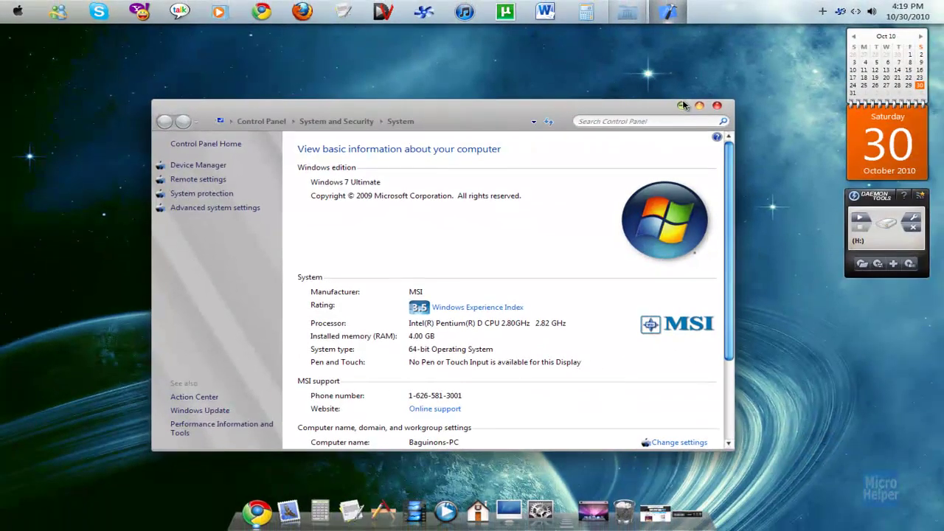
pyautogui.hotkey('alt', 'F4')
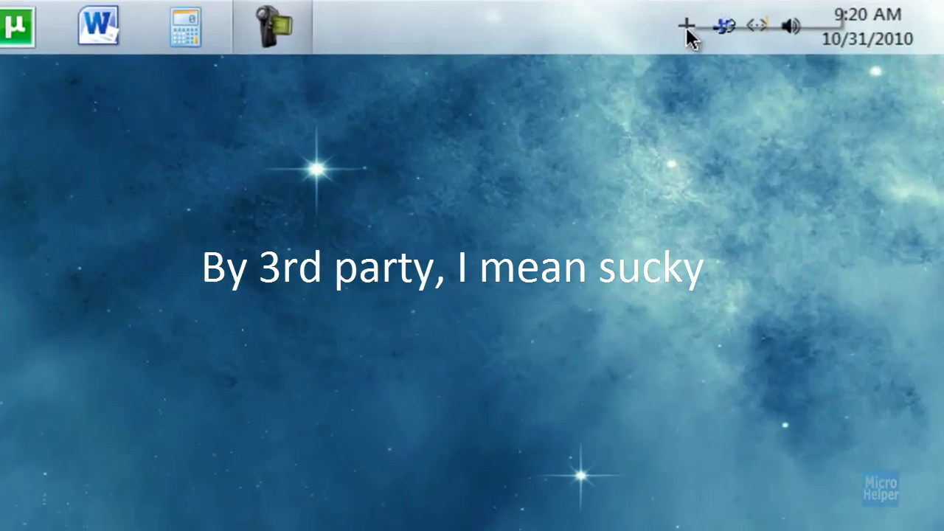
# Examine the Switch To, Move Here, Show and Always Show options of the hidden Desktop 1 notification icon
pyautogui.click(823, 13)
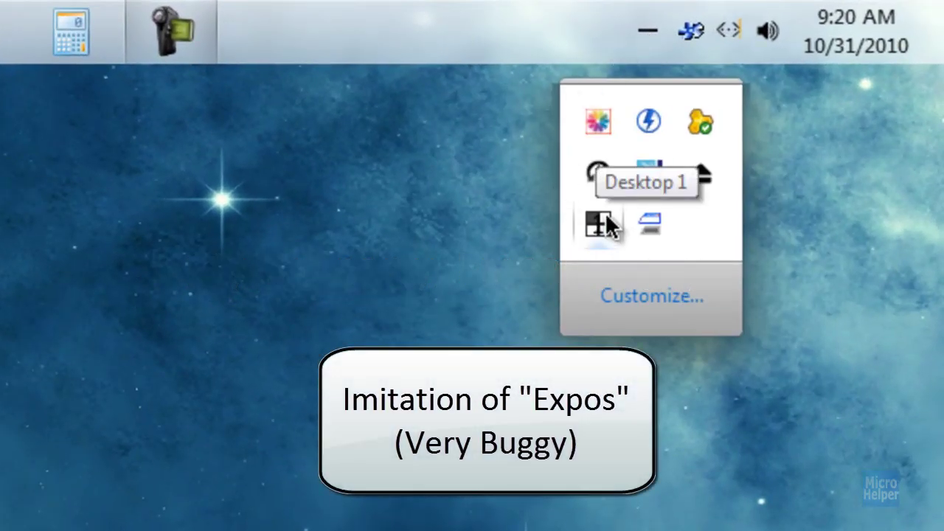
pyautogui.click(605, 225)
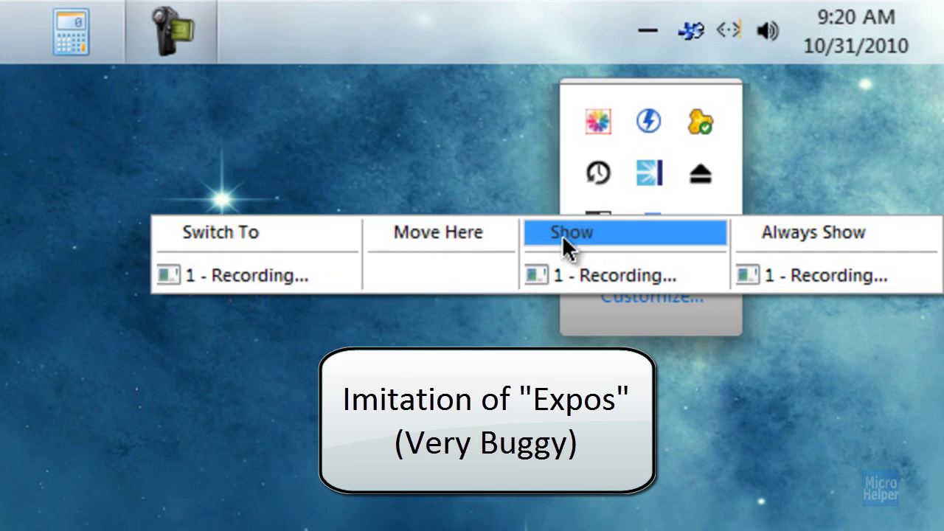
pyautogui.click(297, 224)
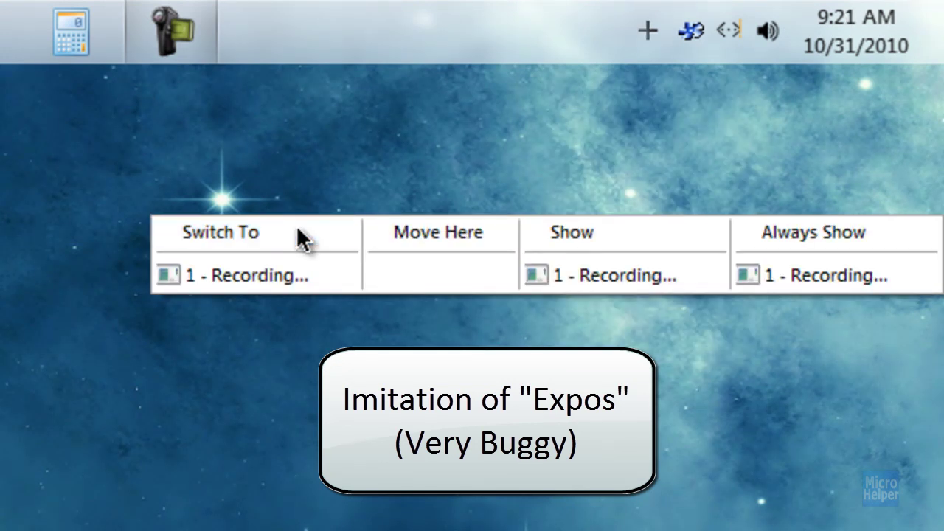
pyautogui.click(586, 230)
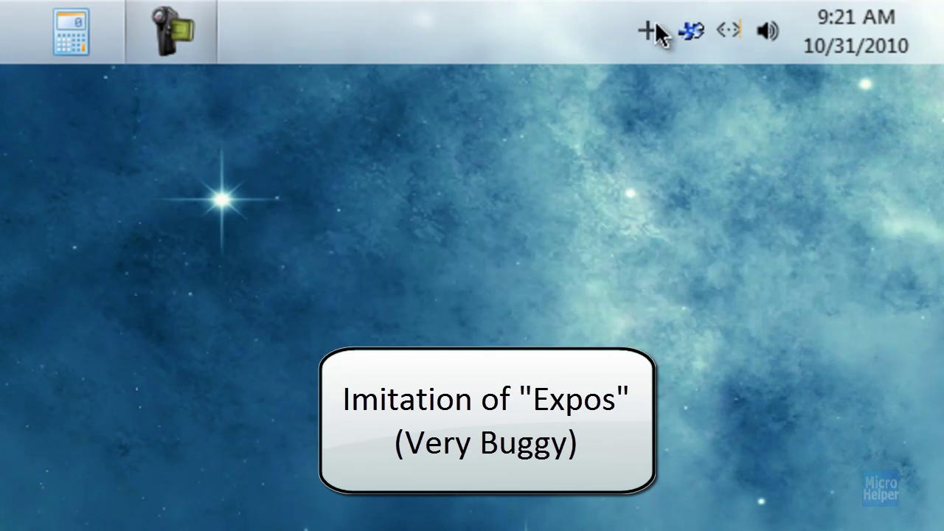
# Enable Y'z Shadow through its hidden notification icon by clearing its Disable option
pyautogui.click(647, 31)
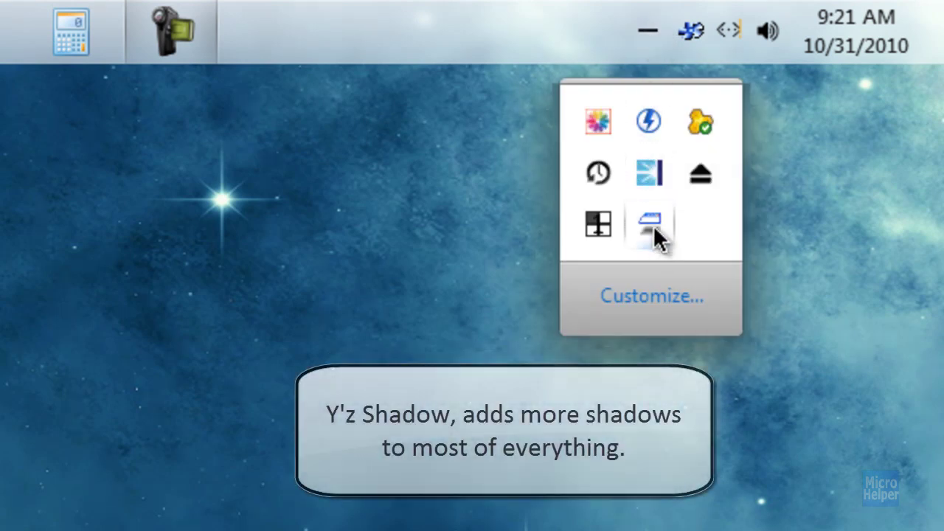
pyautogui.rightClick(652, 225)
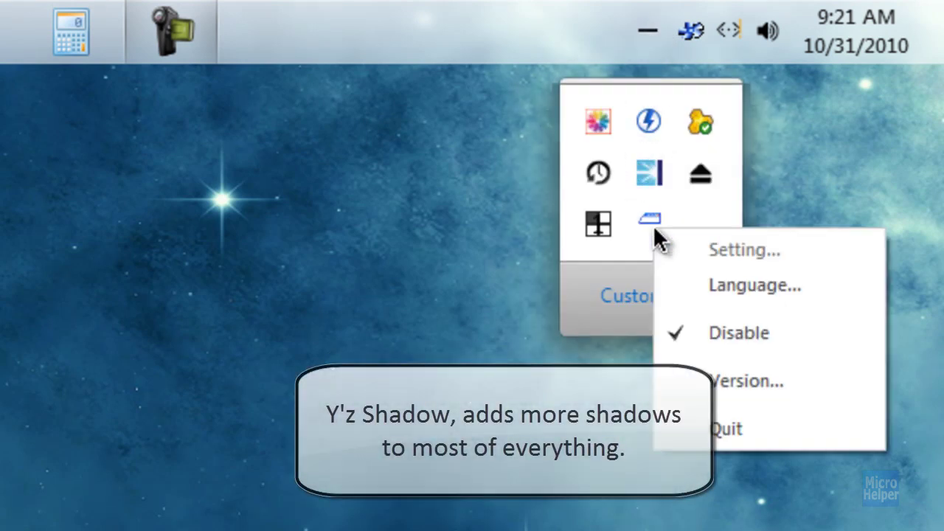
pyautogui.click(724, 331)
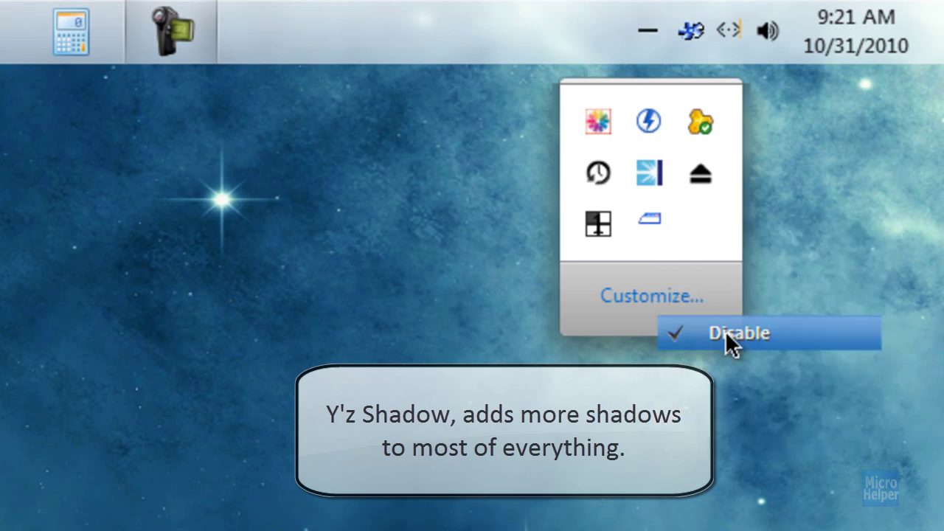
pyautogui.rightClick(652, 223)
pyautogui.click(714, 268)
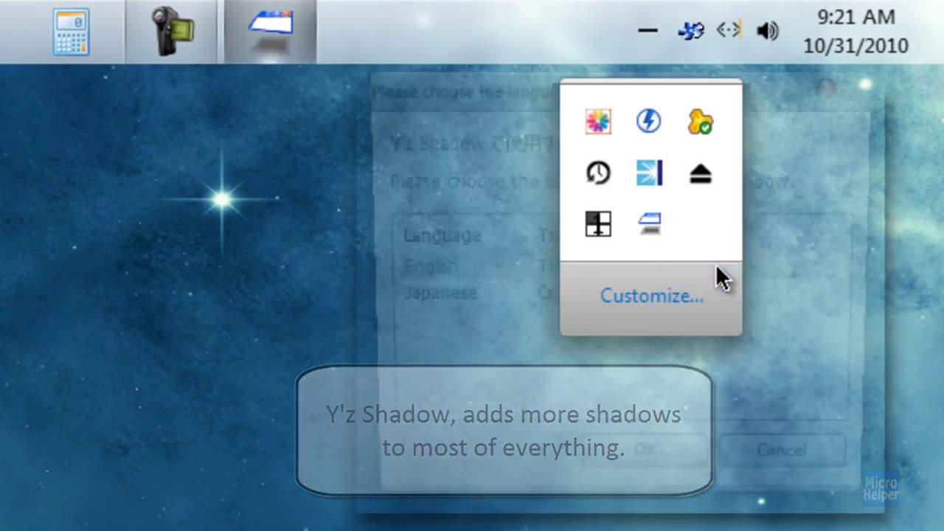
pyautogui.click(809, 474)
# Open the Y'z Shadow settings and view the drop shadow options for the active window
pyautogui.rightClick(649, 221)
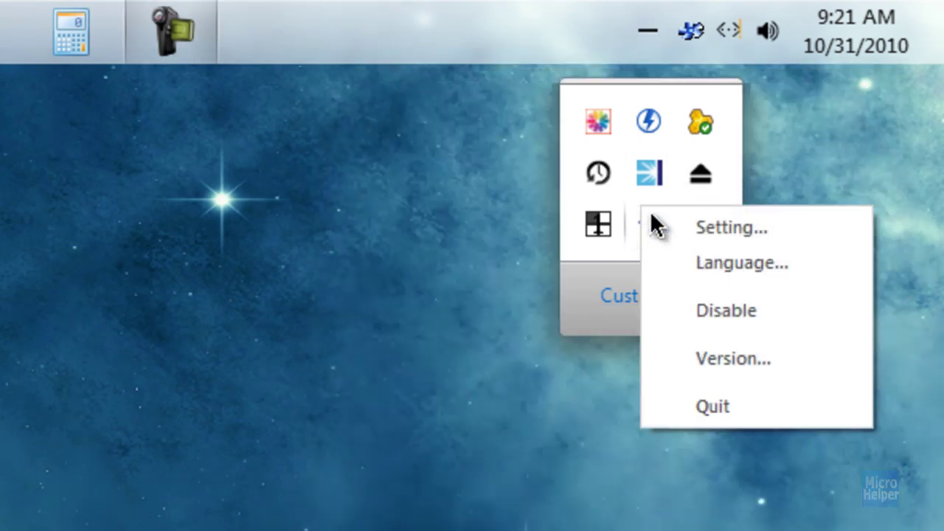
pyautogui.click(693, 230)
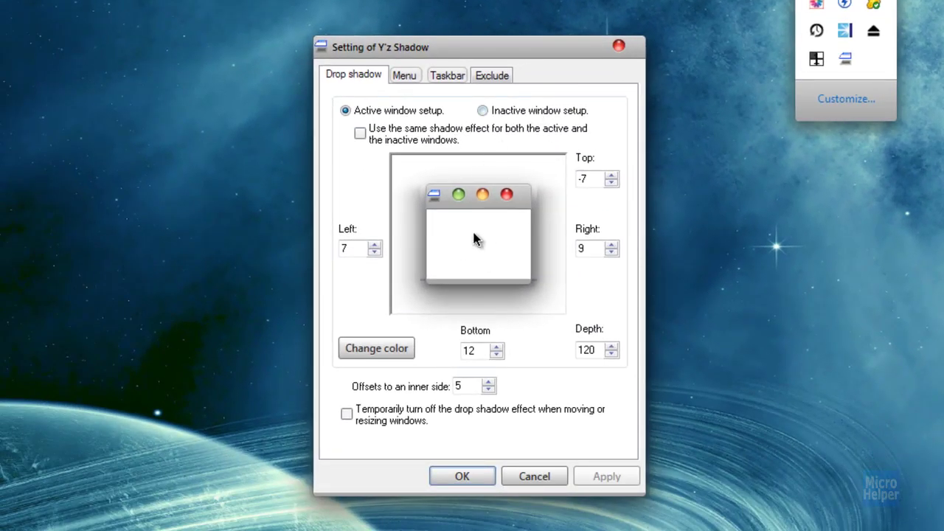
pyautogui.click(428, 222)
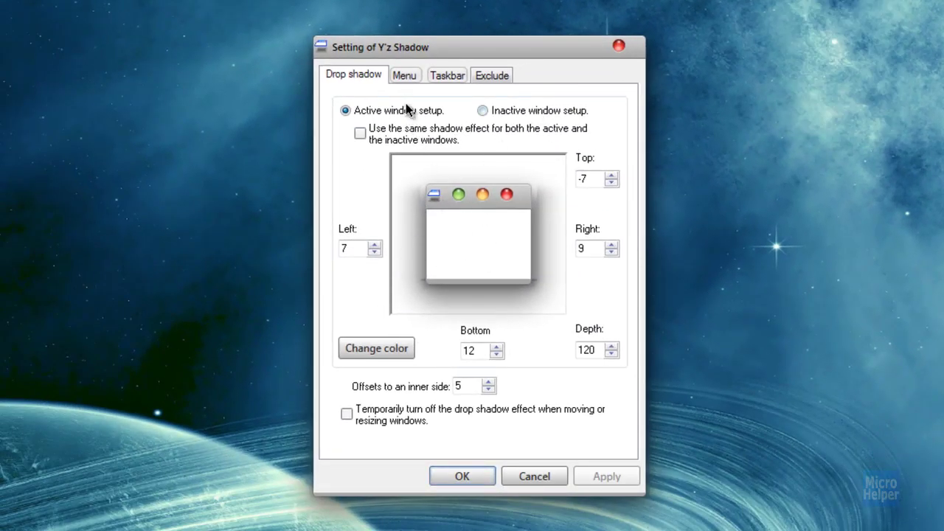
# Attach the drop shadow to menus and preview the effect on the desktop's context menu
pyautogui.click(404, 77)
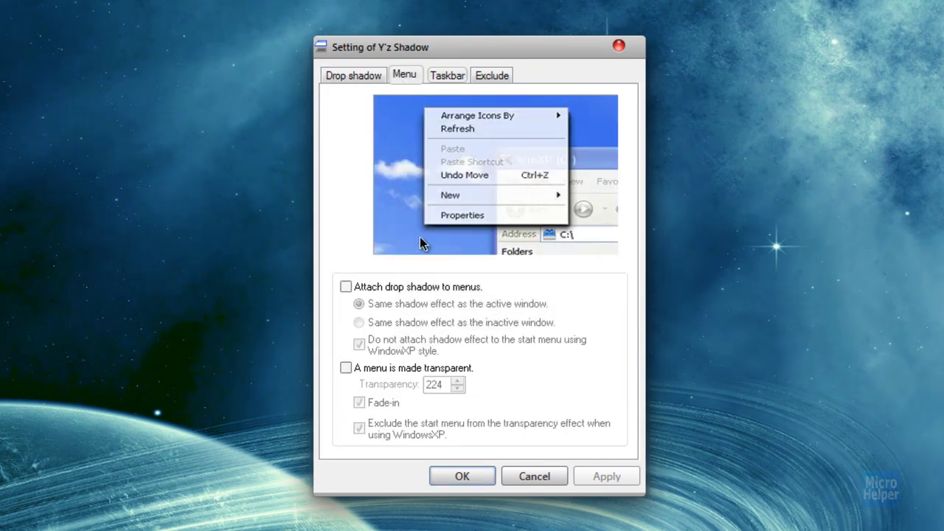
pyautogui.click(384, 286)
pyautogui.rightClick(213, 253)
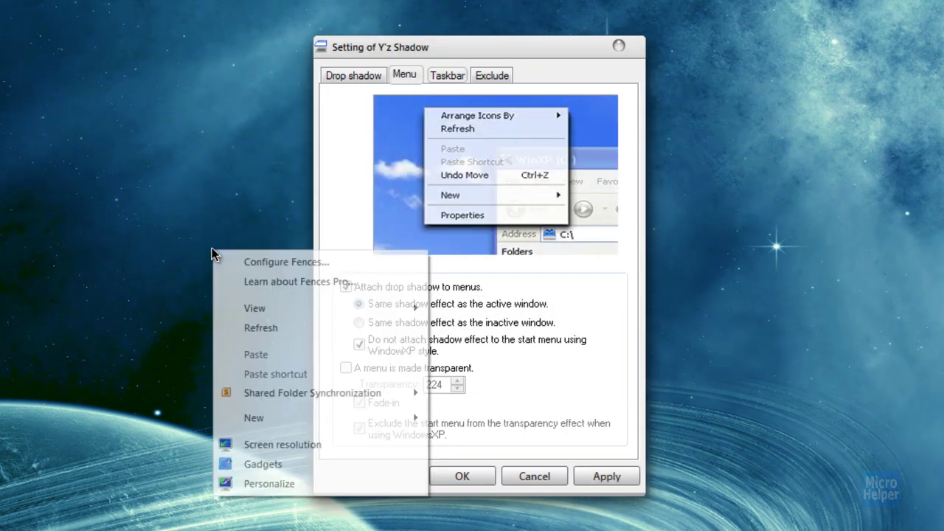
pyautogui.click(162, 228)
# Make menus transparent, apply the menu settings, and preview the effect on the desktop's context menu
pyautogui.click(364, 369)
pyautogui.rightClick(97, 265)
pyautogui.press('Escape')
pyautogui.click(623, 483)
pyautogui.click(606, 477)
pyautogui.rightClick(171, 241)
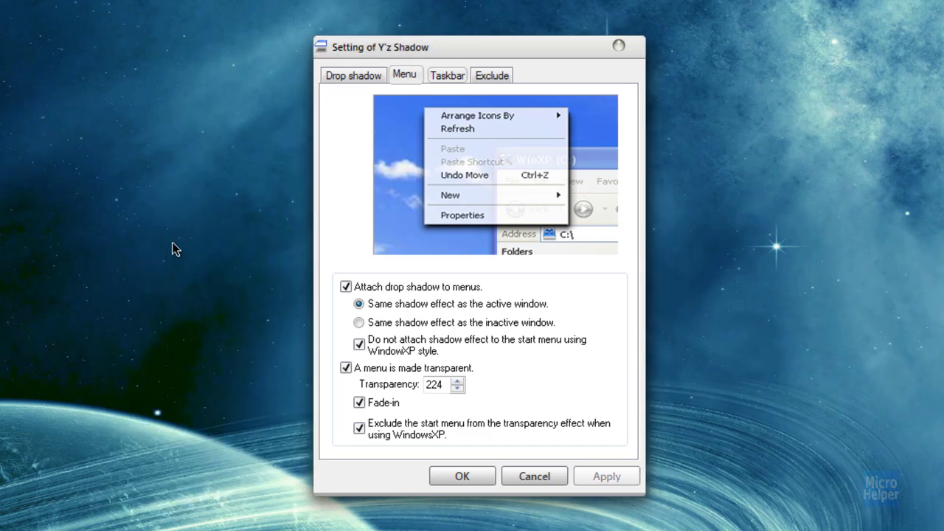
pyautogui.click(129, 221)
pyautogui.rightClick(127, 215)
pyautogui.click(198, 141)
# Turn off both the menu drop shadow and the menu transparency
pyautogui.click(402, 287)
pyautogui.click(347, 368)
# Attach a drop shadow to the taskbar, look at the Exclude settings, and turn the taskbar shadow off again
pyautogui.click(450, 75)
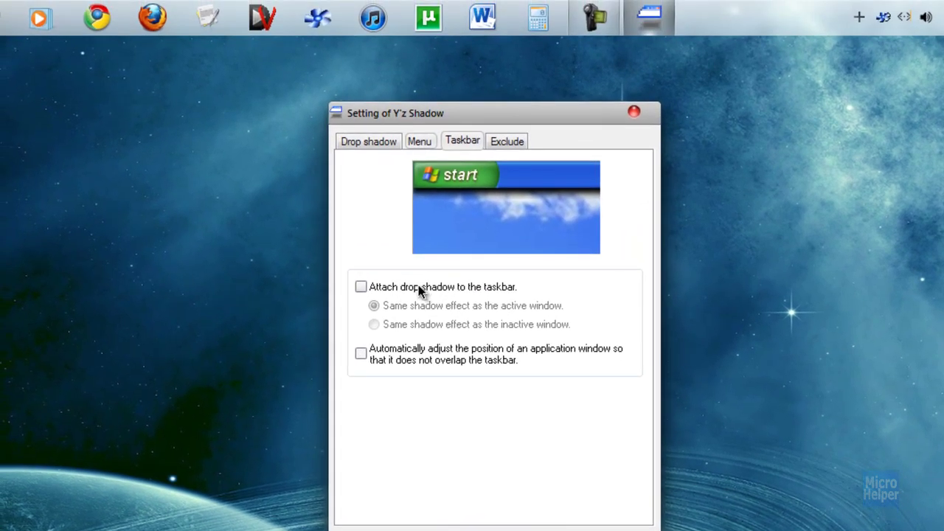
pyautogui.click(510, 294)
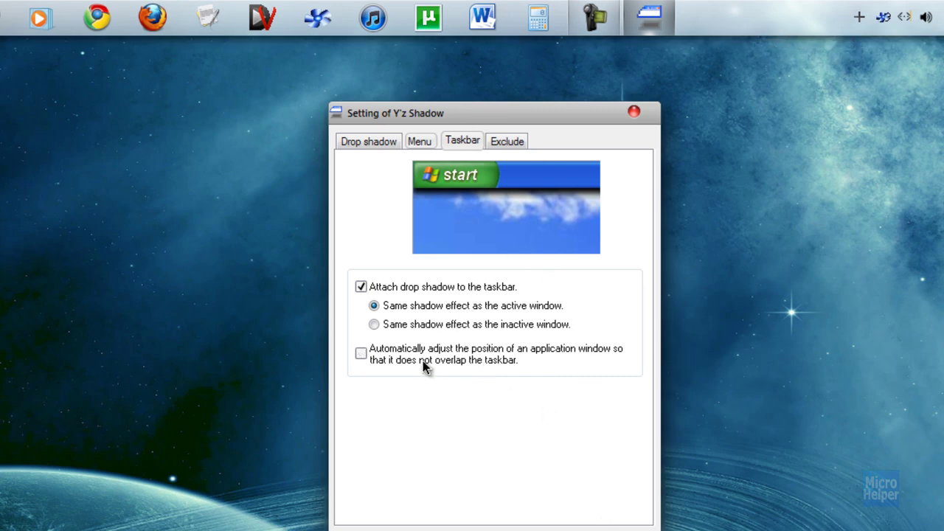
pyautogui.click(490, 141)
pyautogui.click(462, 141)
pyautogui.click(409, 288)
# Review the menu and drop shadow settings of Y'z Shadow, and close the settings window
pyautogui.click(410, 145)
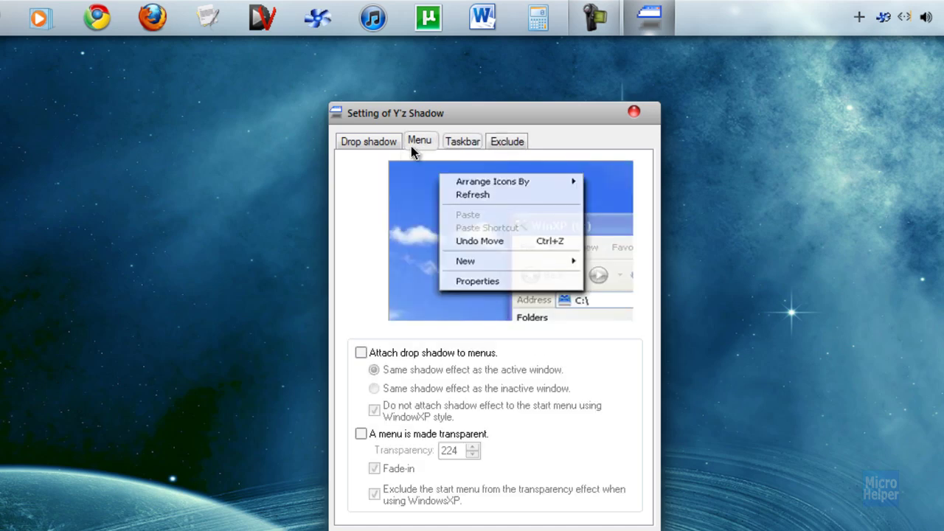
pyautogui.click(380, 144)
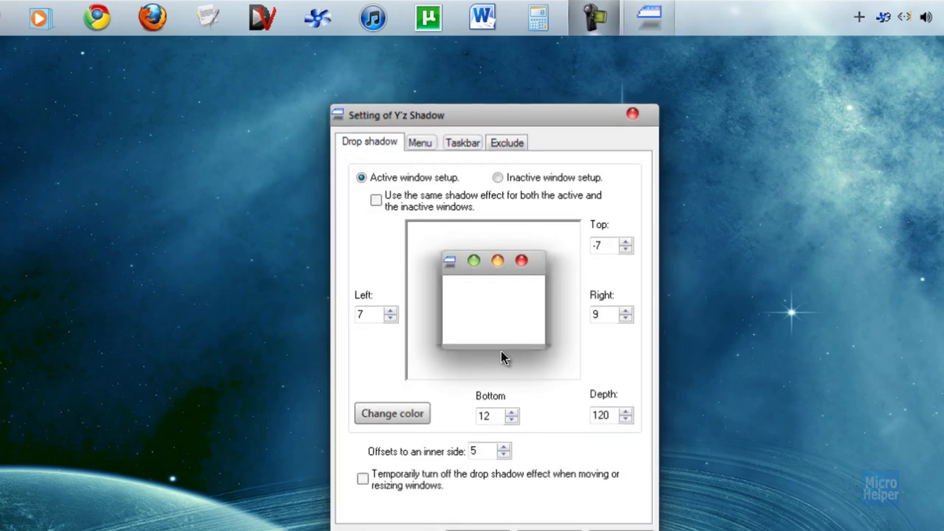
pyautogui.hotkey('alt', 'F4')
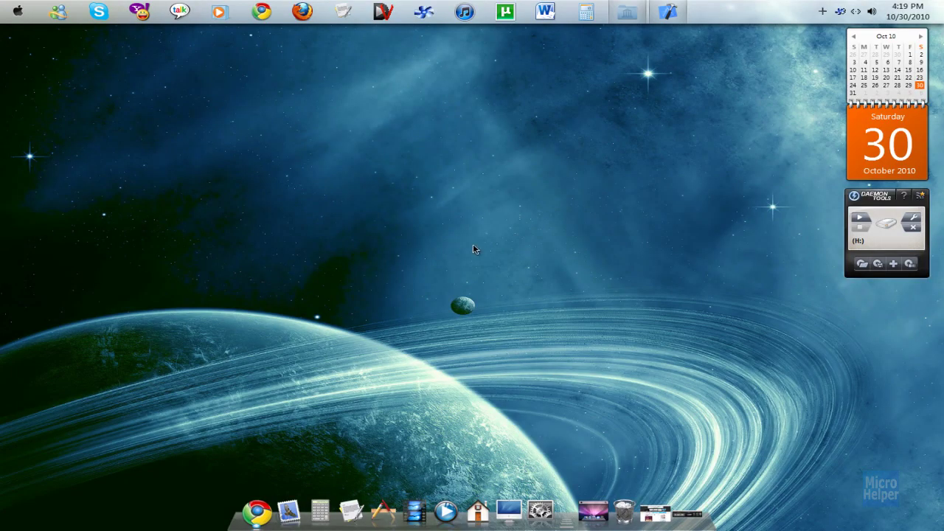
pyautogui.click(8, 6)
pyautogui.click(7, 6)
pyautogui.click(7, 6)
pyautogui.click(189, 98)
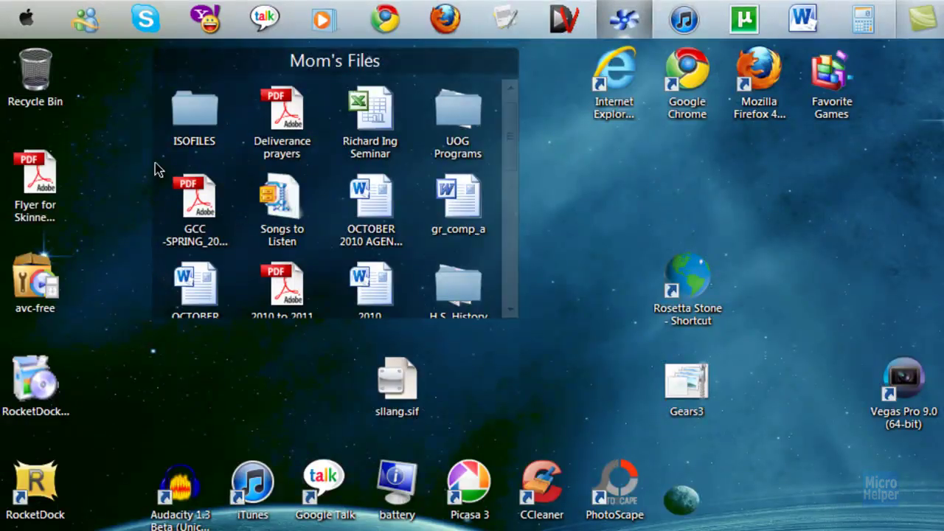
# Open the Documents library and browse through the Music, Pictures and Videos libraries to view their themed icons
pyautogui.click(23, 16)
pyautogui.click(295, 164)
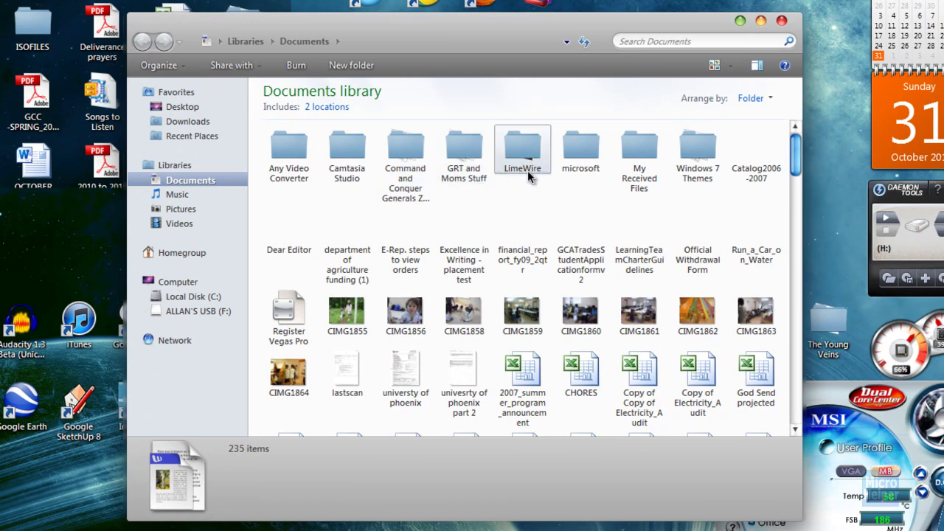
pyautogui.click(177, 194)
pyautogui.click(180, 210)
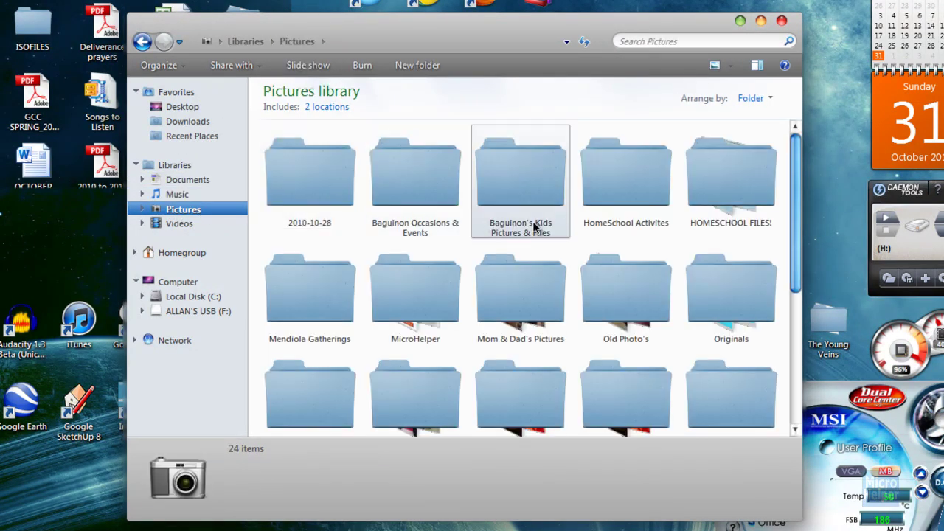
pyautogui.scroll(-3, 582, 246)
pyautogui.scroll(3, 430, 207)
pyautogui.click(180, 224)
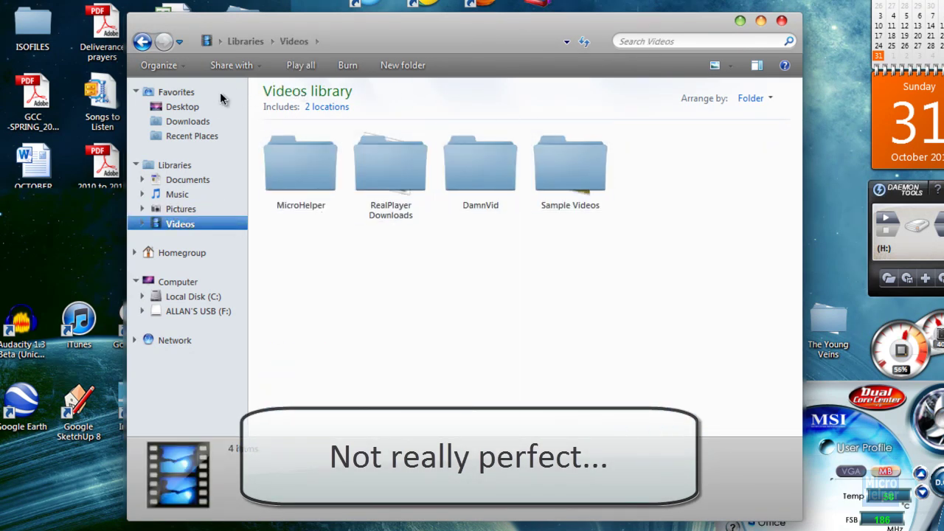
# Show the drives in Computer, view the Control Panel categories, and return to Computer
pyautogui.click(188, 285)
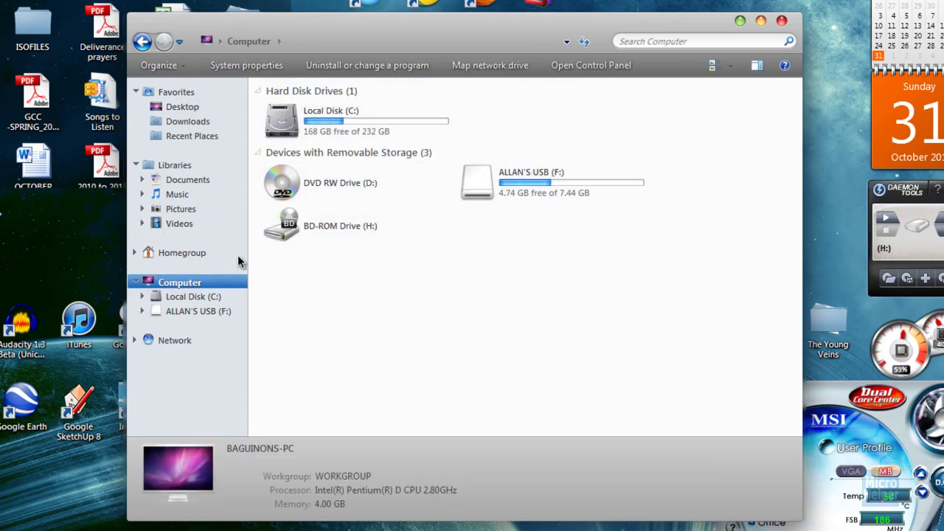
pyautogui.click(593, 69)
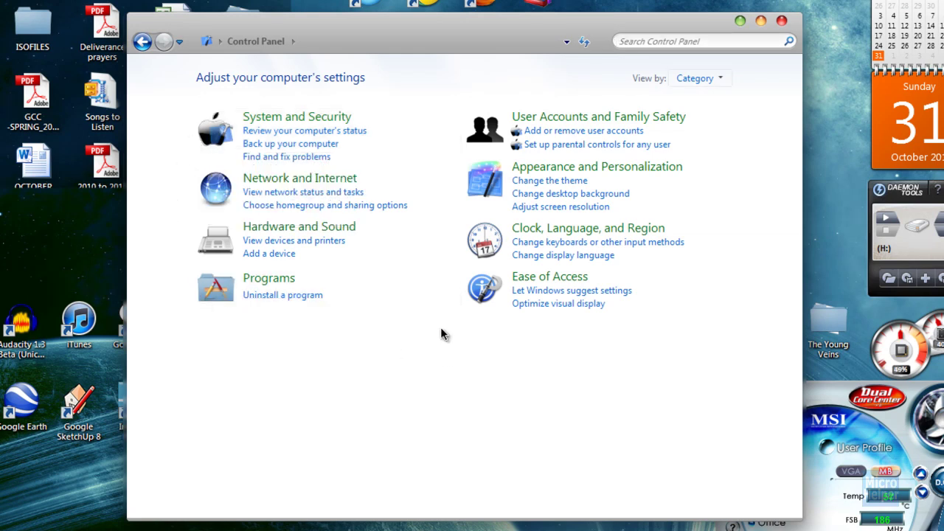
pyautogui.click(143, 42)
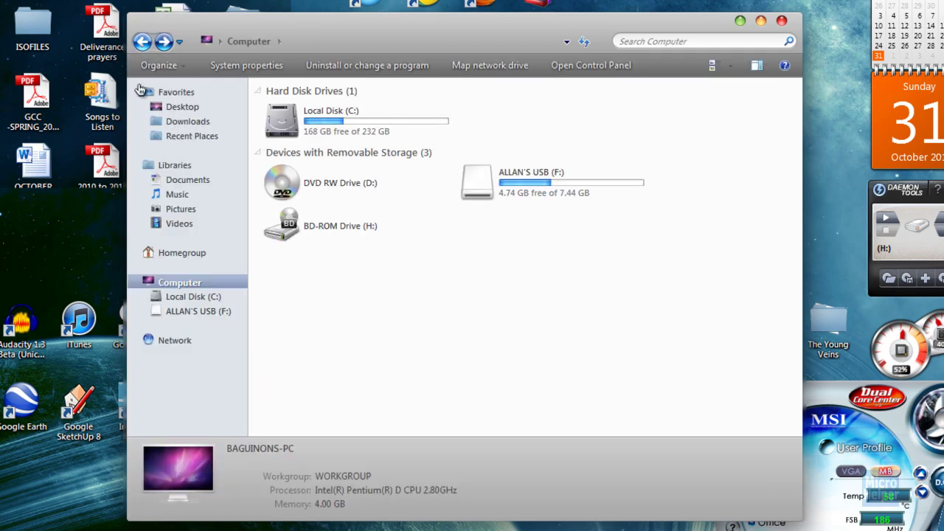
# Show the contents of Favorites and the Libraries overview to view their themed icons
pyautogui.click(172, 92)
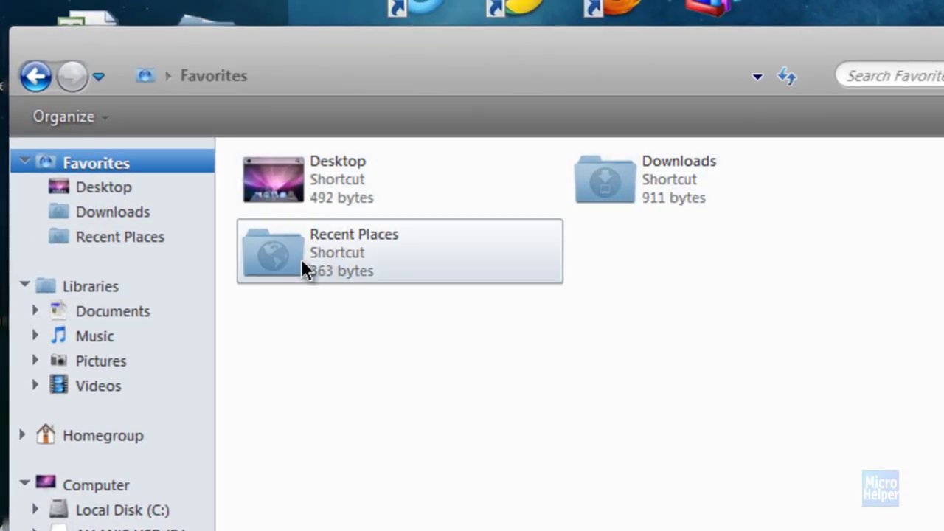
pyautogui.click(95, 287)
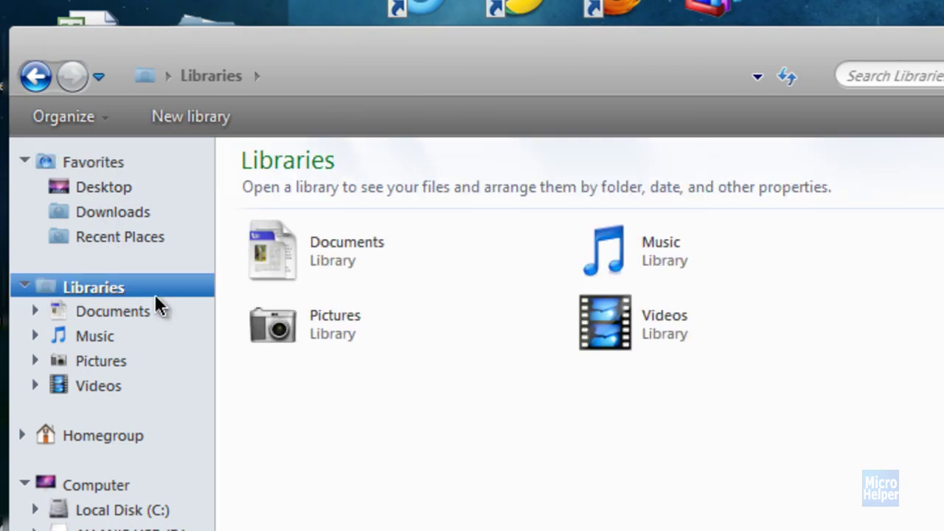
# Maximize the Explorer window and view the Homegroup, Computer and Network locations with their themed icons
pyautogui.doubleClick(634, 87)
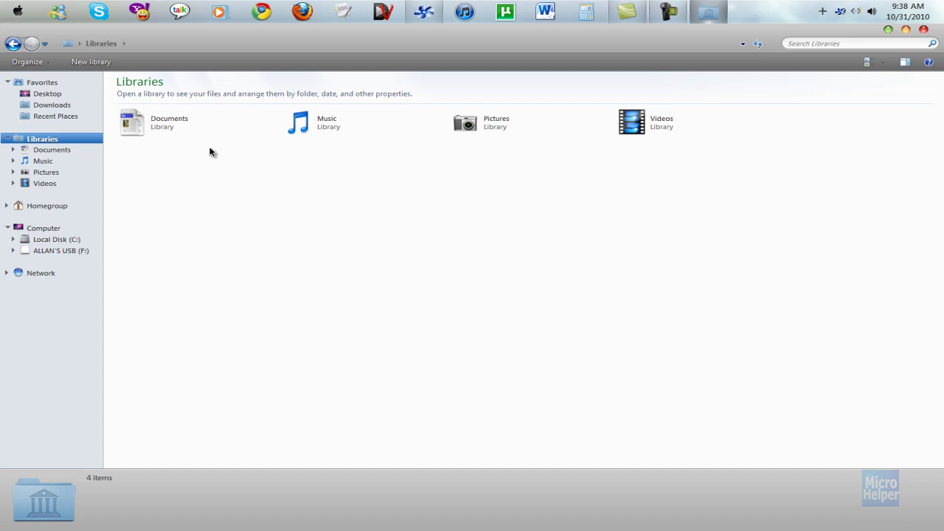
pyautogui.click(38, 206)
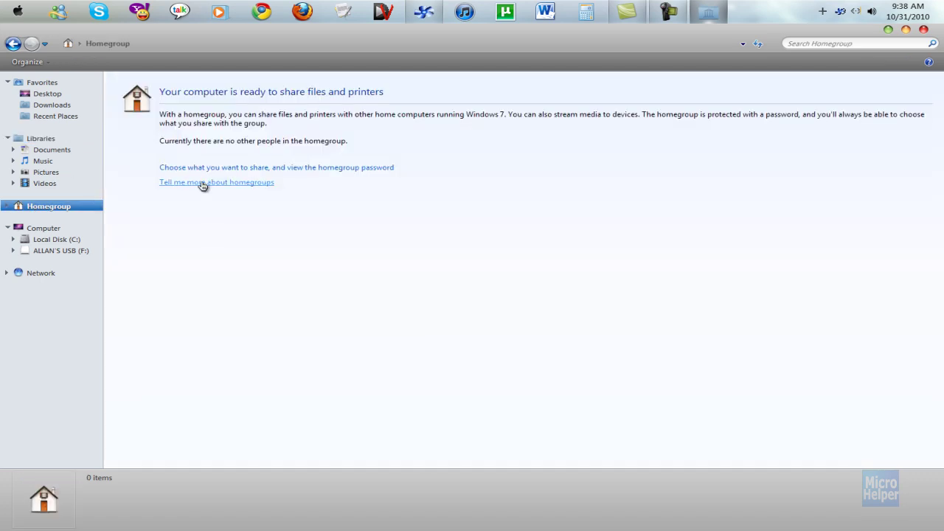
pyautogui.click(69, 230)
pyautogui.click(46, 272)
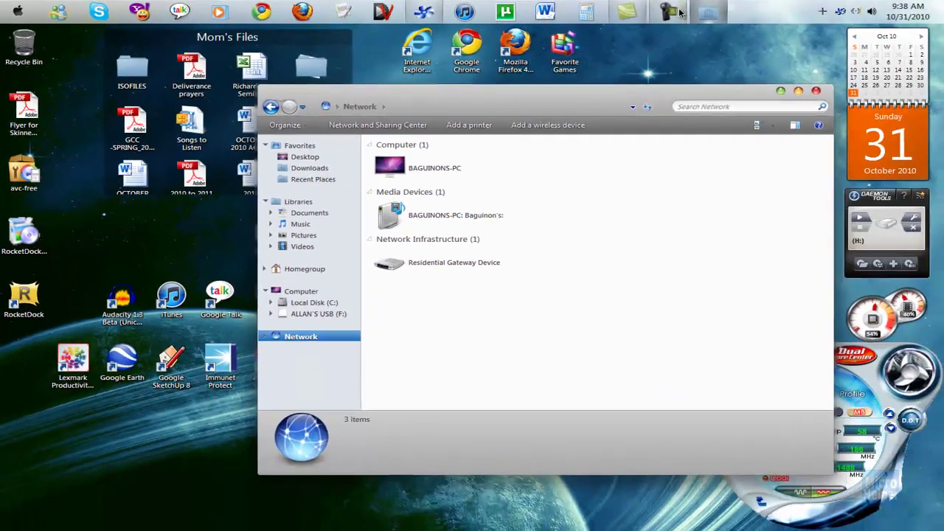
pyautogui.click(676, 12)
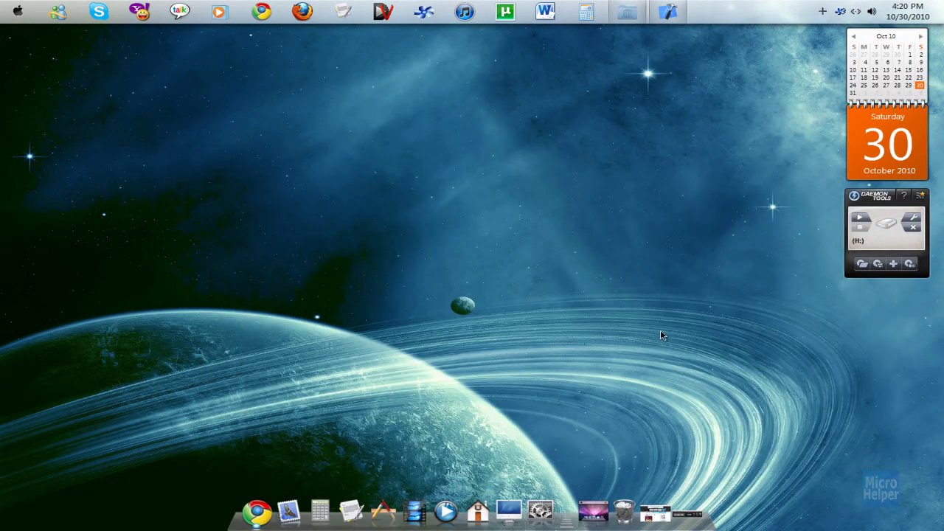
# Restore the browser window and read through the AddictiveTips article on the Snow Transformation Pack down to its download link
pyautogui.click(655, 514)
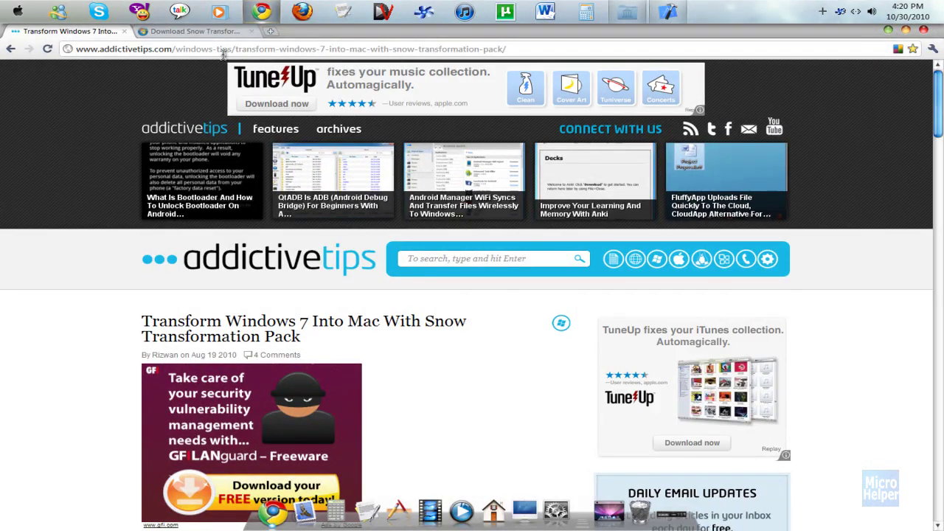
pyautogui.click(220, 35)
pyautogui.click(99, 37)
pyautogui.scroll(-4, 107, 251)
pyautogui.scroll(-5, 114, 238)
pyautogui.scroll(-4, 114, 239)
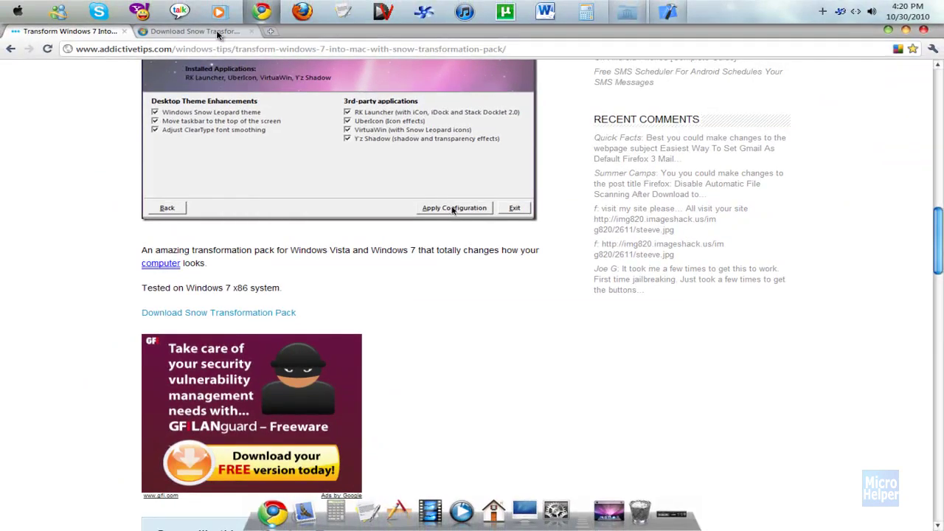
# View the Snow Transformation Pack 1.5 download page, return to the article, and minimize and restore the browser window
pyautogui.click(195, 31)
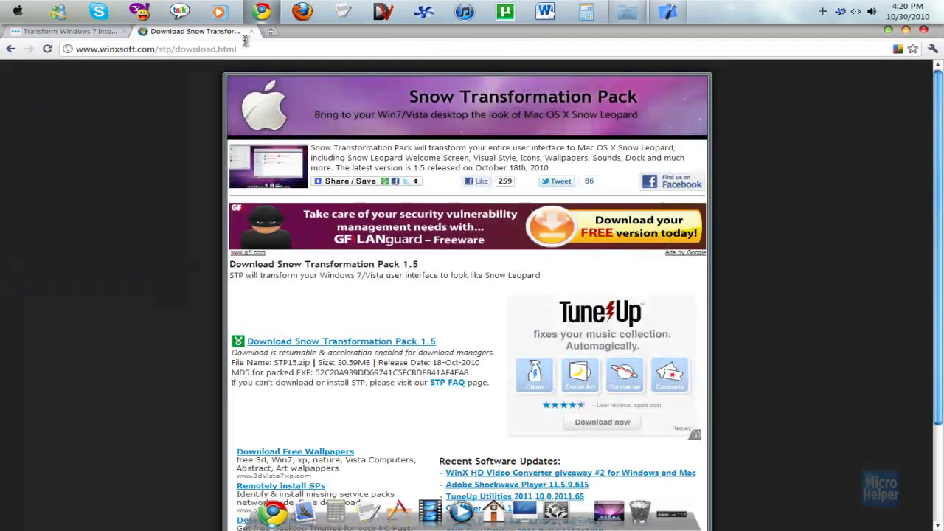
pyautogui.click(89, 31)
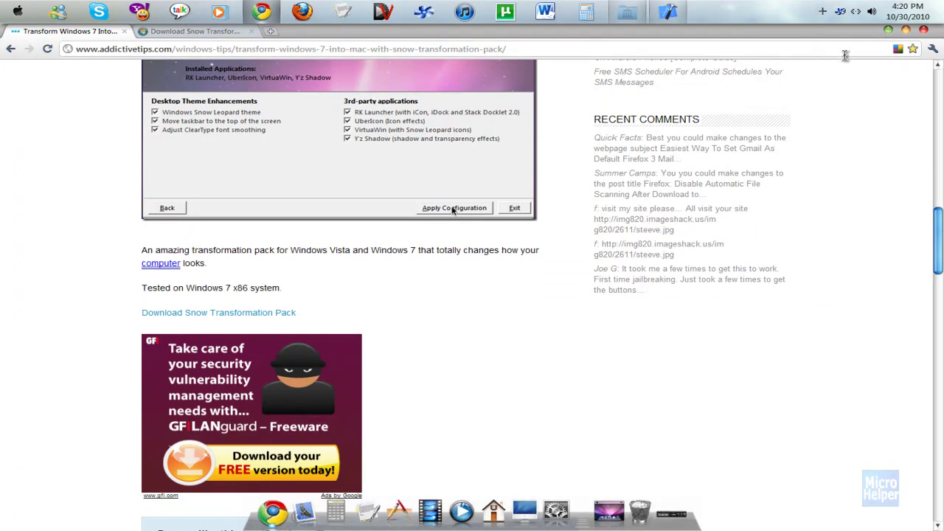
pyautogui.click(888, 30)
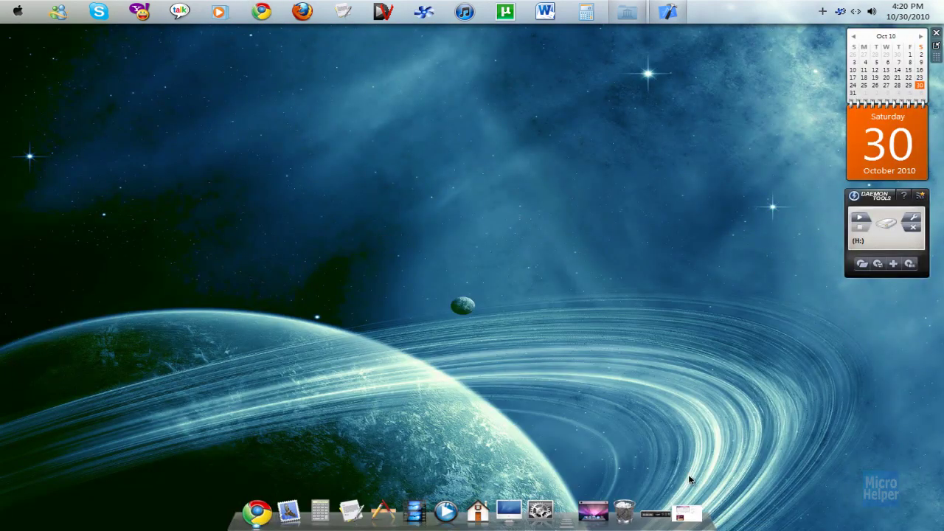
pyautogui.click(687, 509)
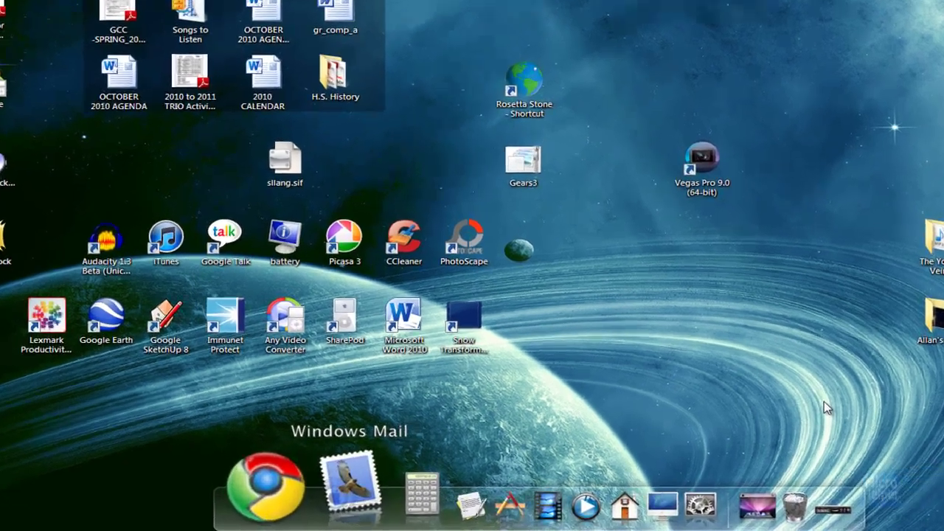
# Open the dock's settings, review the Style and General options, and close the settings window
pyautogui.rightClick(302, 508)
pyautogui.click(455, 374)
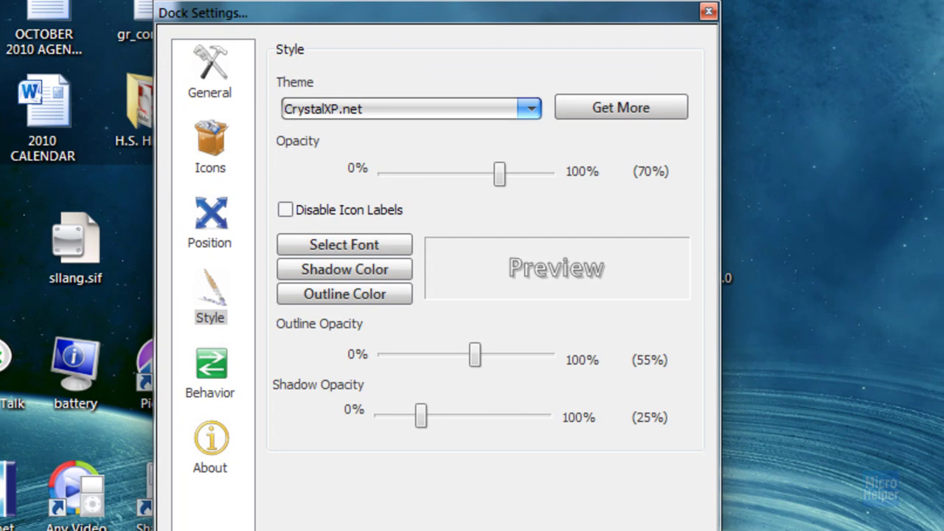
pyautogui.click(210, 74)
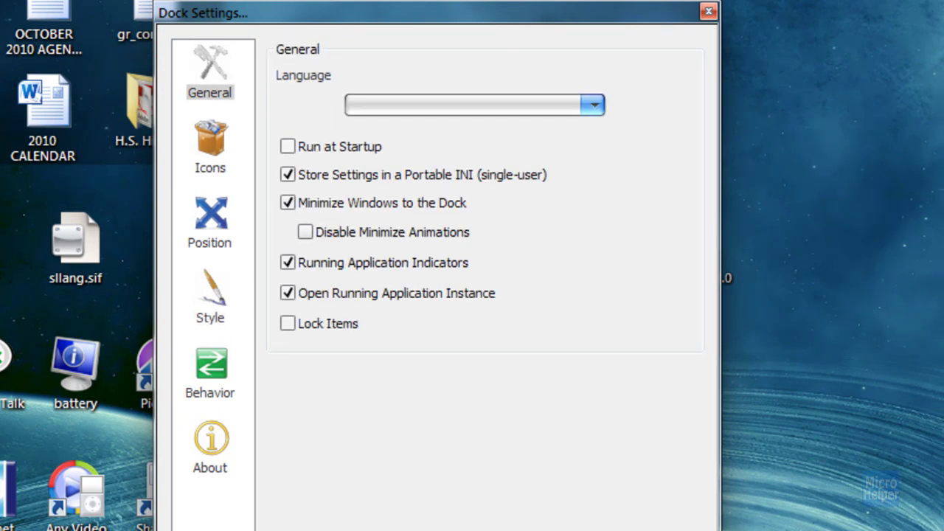
pyautogui.click(305, 232)
pyautogui.press('Return')
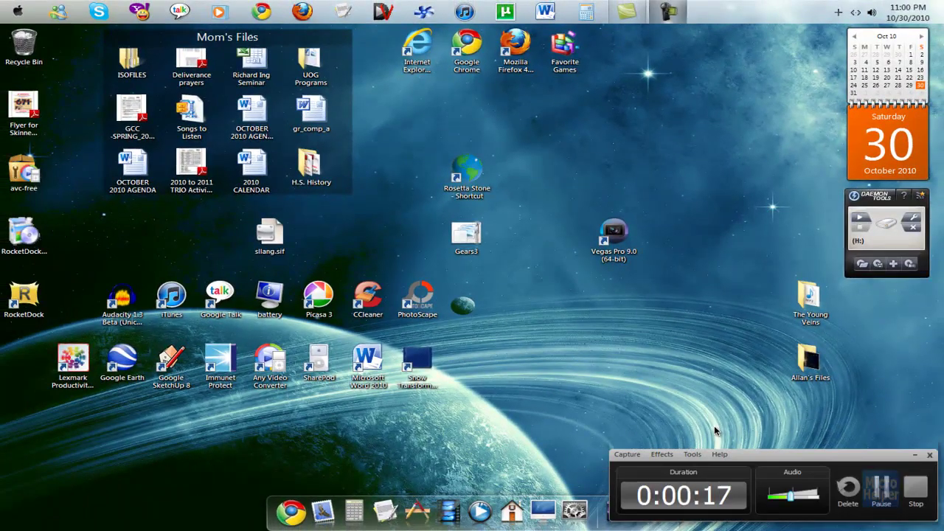
pyautogui.press('super+Down')
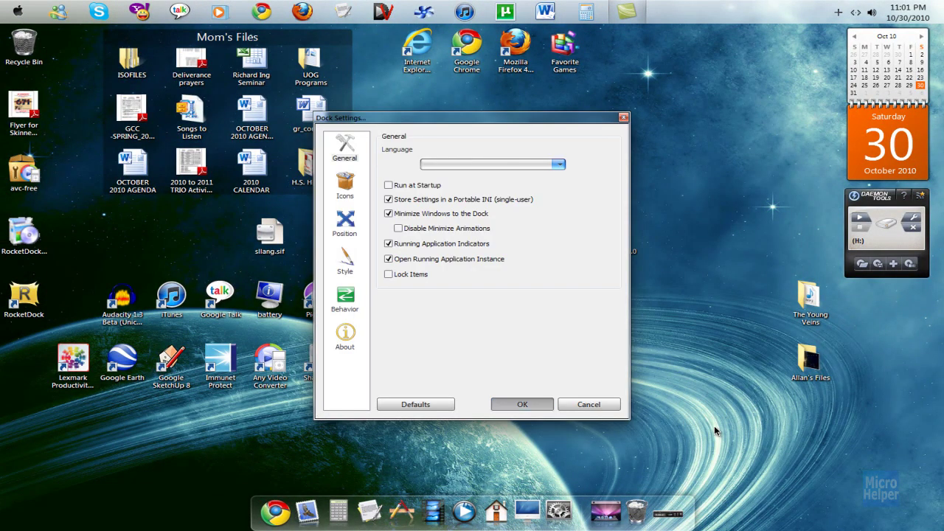
pyautogui.press('Return')
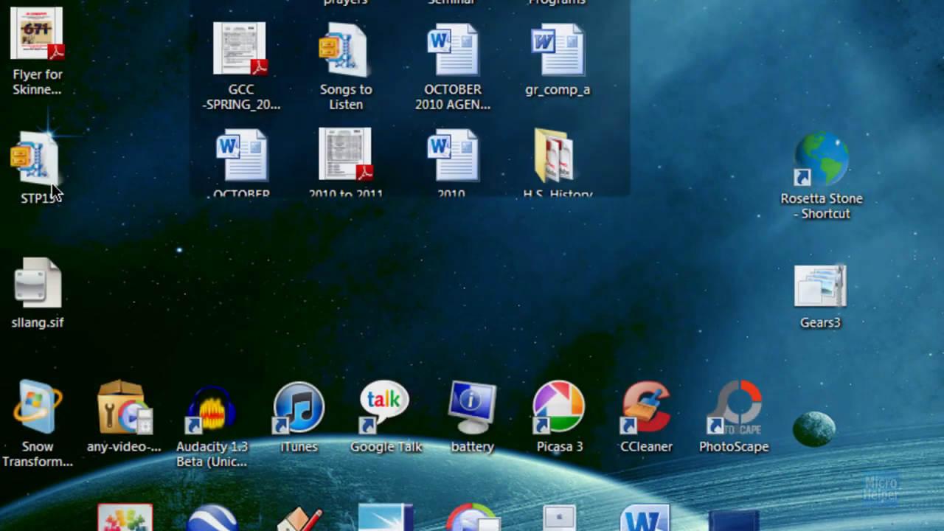
# View the WinZip extraction options for the STP15 archive on the desktop, and dismiss them
pyautogui.moveTo(41, 171)
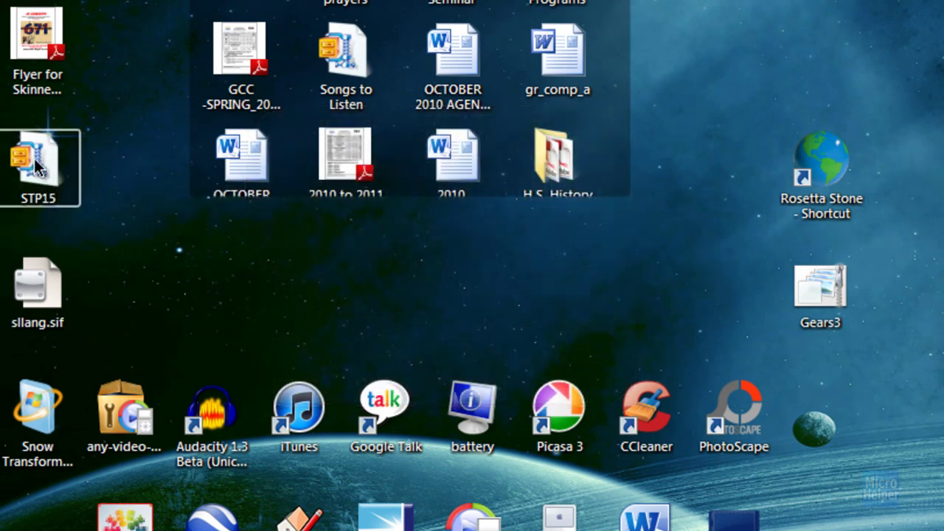
pyautogui.rightClick(31, 179)
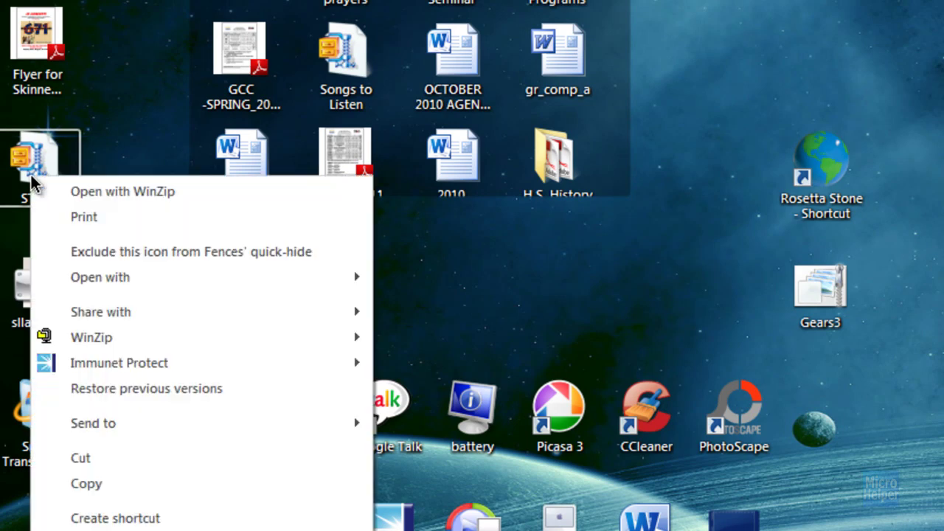
pyautogui.moveTo(138, 337)
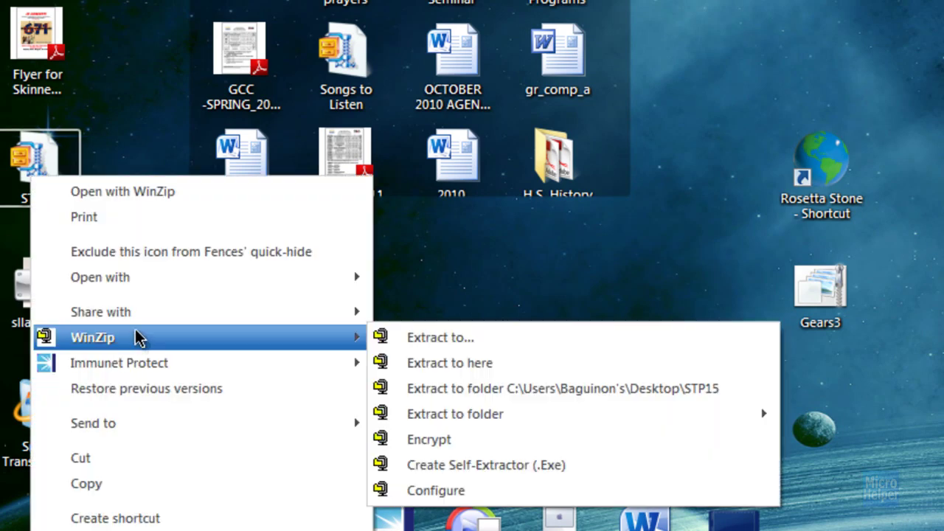
pyautogui.click(474, 272)
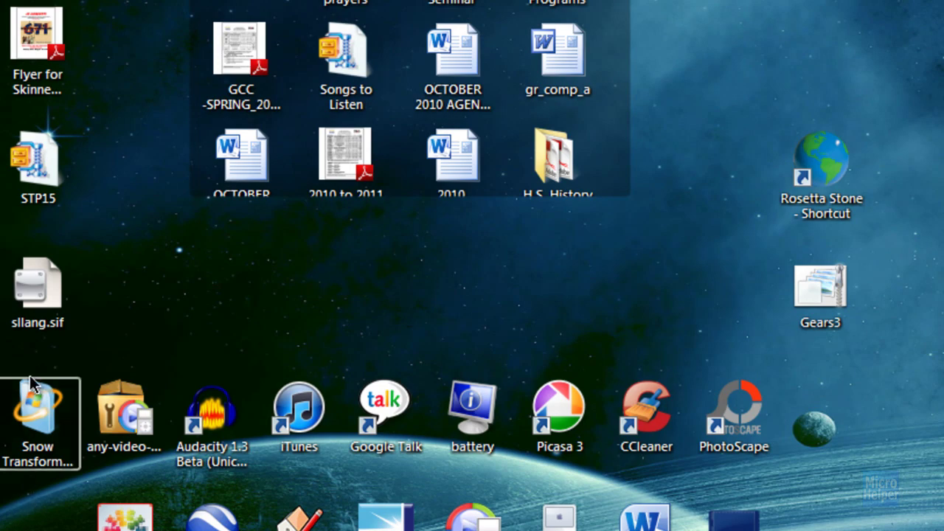
# Move sllang.sif aside to place the Snow Transformation Pack 1.5 icon beneath STP15, and launch the pack's installer
pyautogui.moveTo(33, 292); pyautogui.dragTo(472, 295)
pyautogui.moveTo(36, 409); pyautogui.dragTo(36, 303)
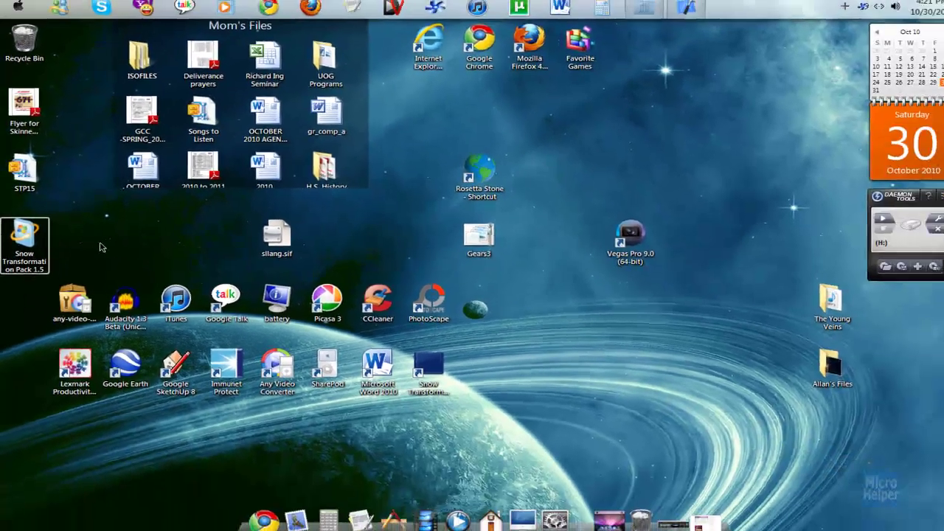
pyautogui.doubleClick(23, 293)
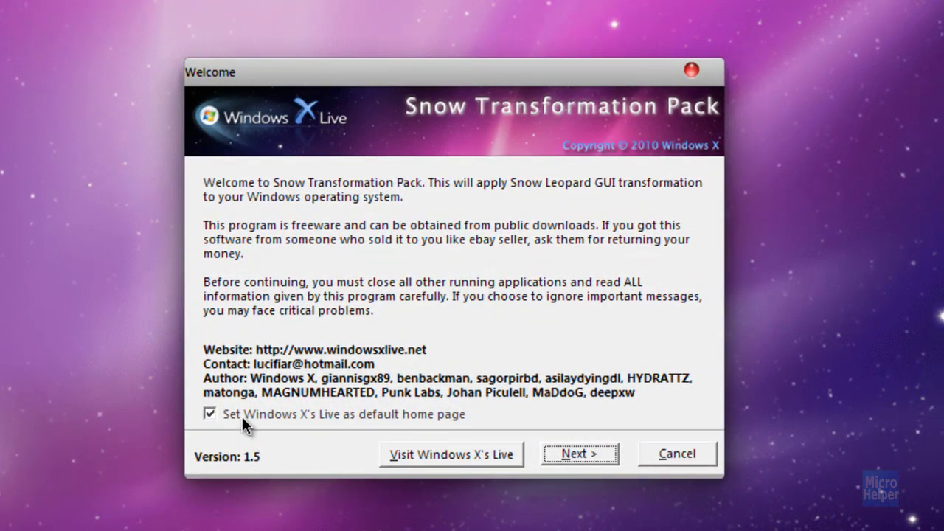
# Decline Windows X's Live as default home page, proceed to the Readme page, and cancel the Snow Transformation Pack setup
pyautogui.click(209, 411)
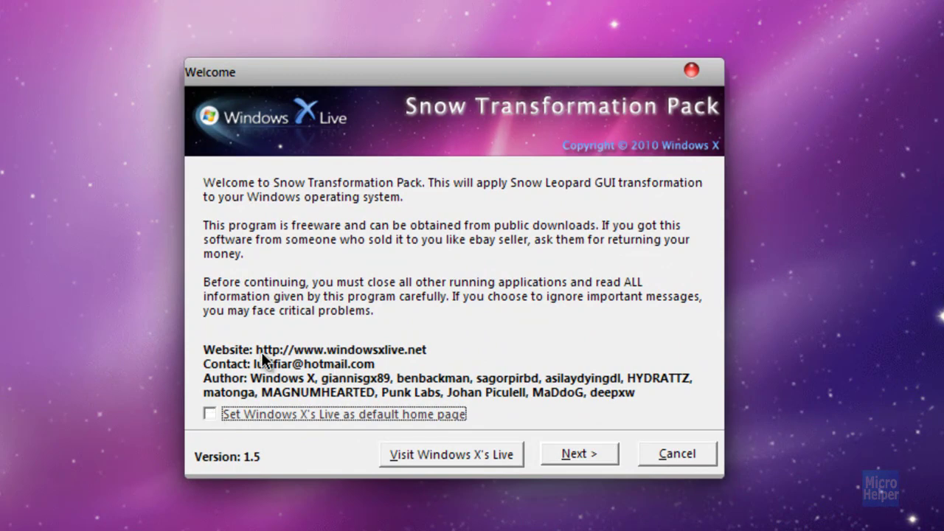
pyautogui.click(588, 452)
pyautogui.click(357, 396)
pyautogui.click(547, 451)
pyautogui.click(687, 462)
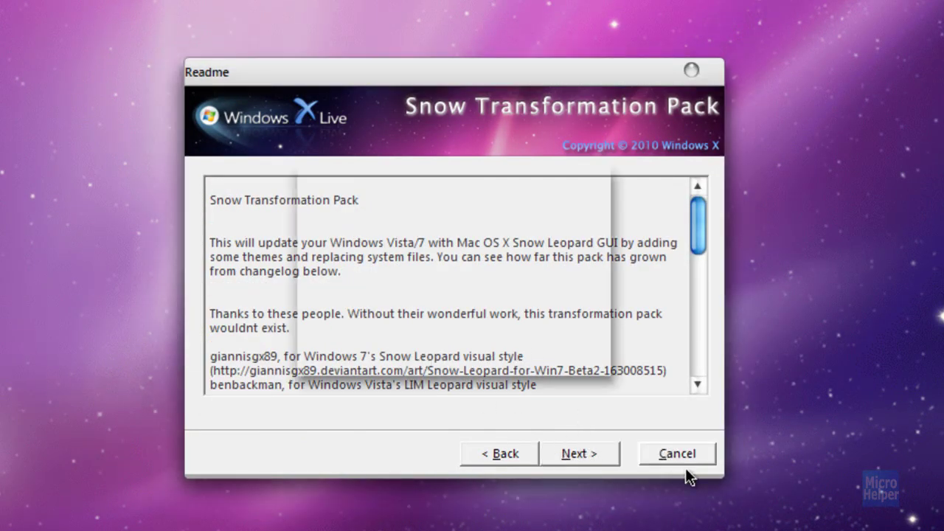
pyautogui.click(500, 357)
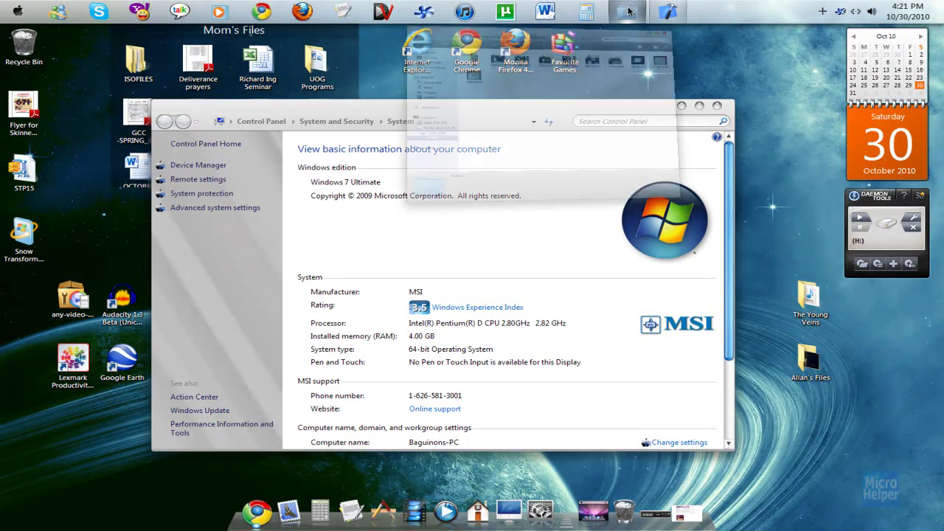
# Minimize the Explorer and System windows, and hide the desktop icons
pyautogui.click(611, 63)
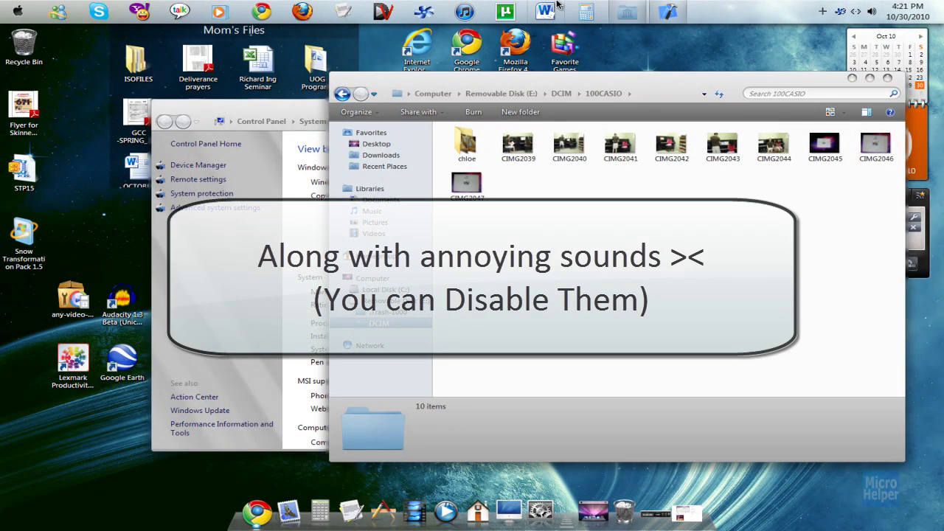
pyautogui.click(627, 10)
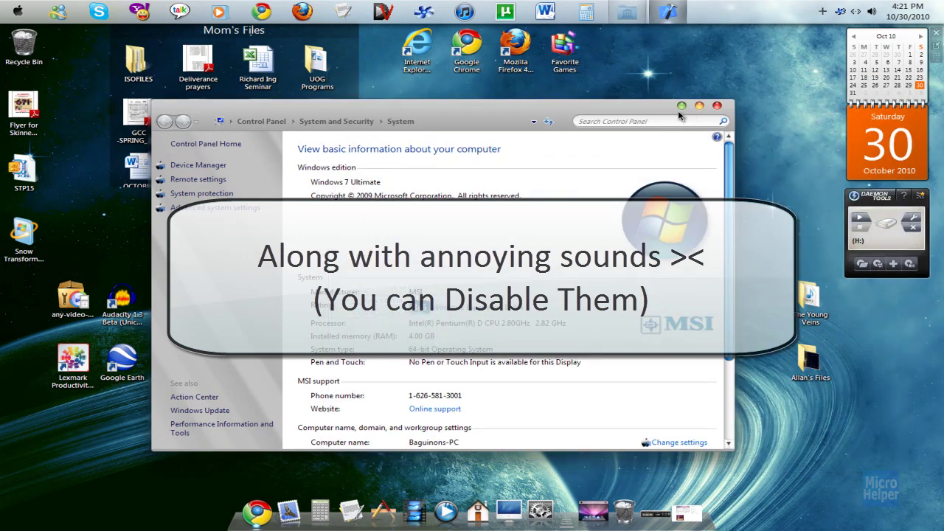
pyautogui.click(680, 108)
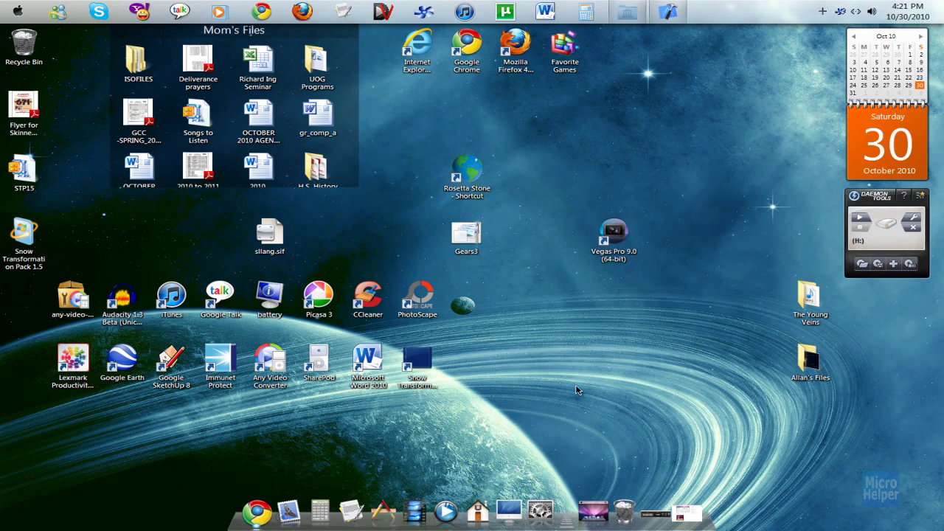
pyautogui.doubleClick(552, 337)
pyautogui.moveTo(302, 197); pyautogui.dragTo(615, 360)
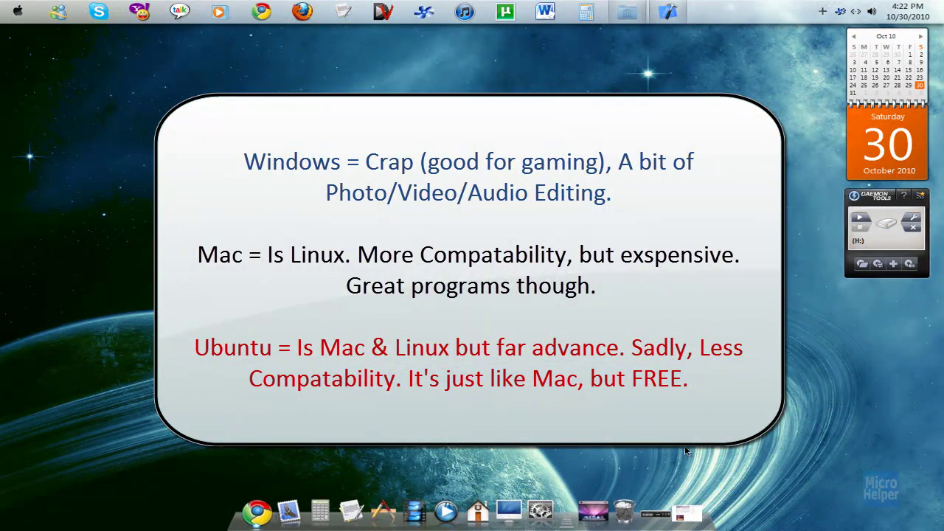
# Restore the browser, close the Snow Transformation Pack download page, and close the browser window
pyautogui.click(686, 514)
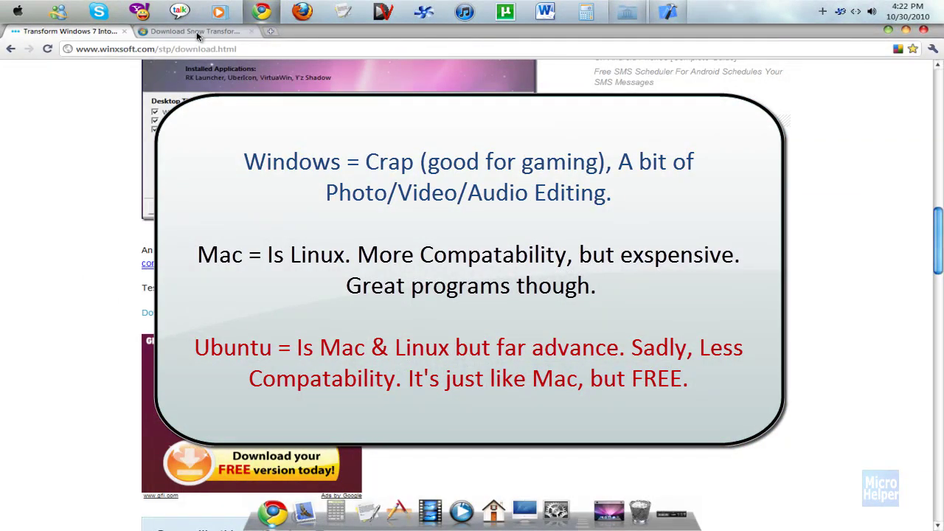
pyautogui.click(190, 32)
pyautogui.click(125, 33)
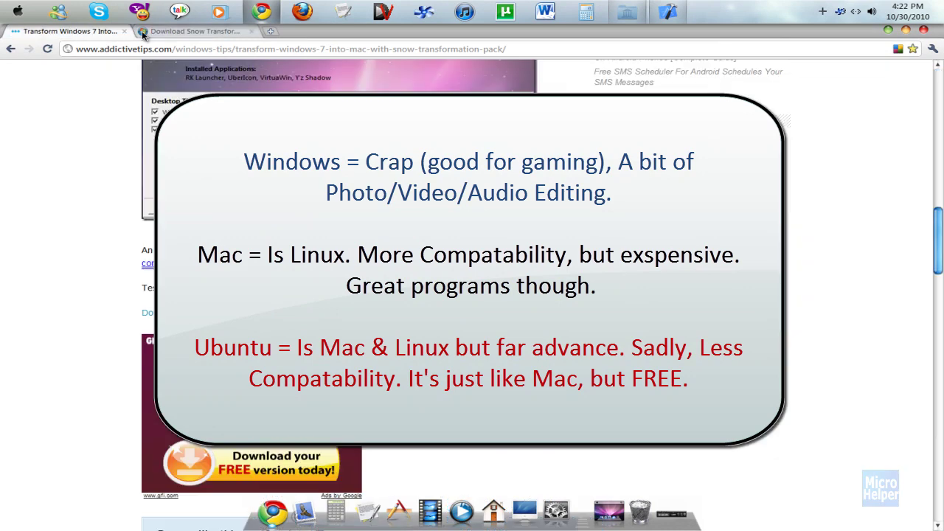
pyautogui.click(252, 32)
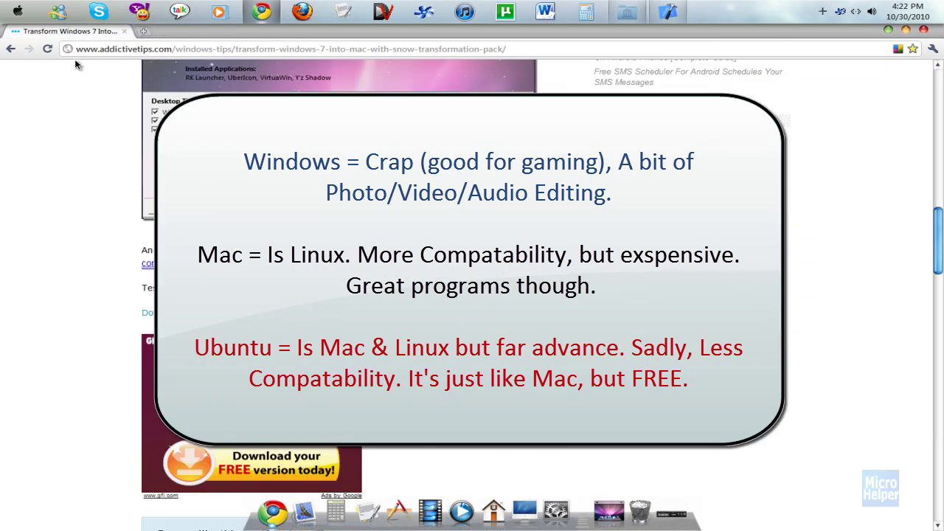
pyautogui.click(923, 30)
# Browse the list of all installed programs in the themed Start menu, and close the menu
pyautogui.click(3, 4)
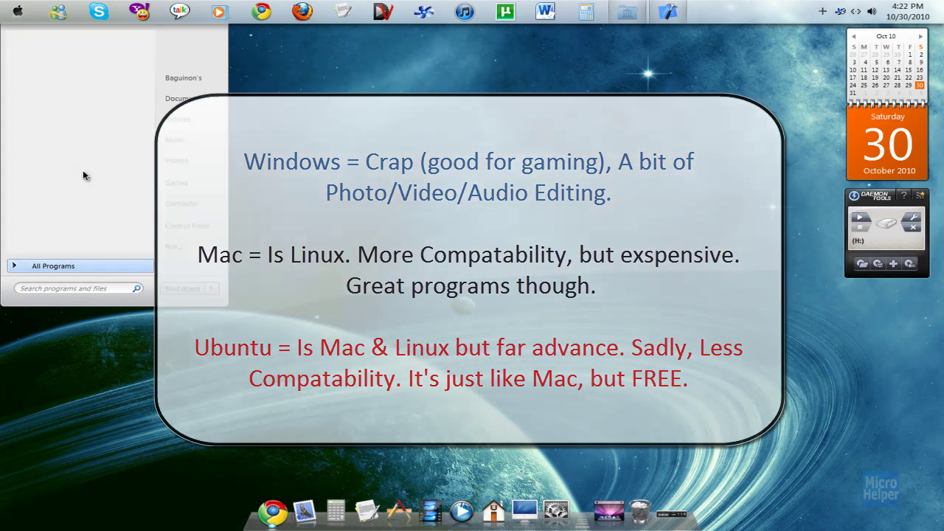
pyautogui.click(53, 266)
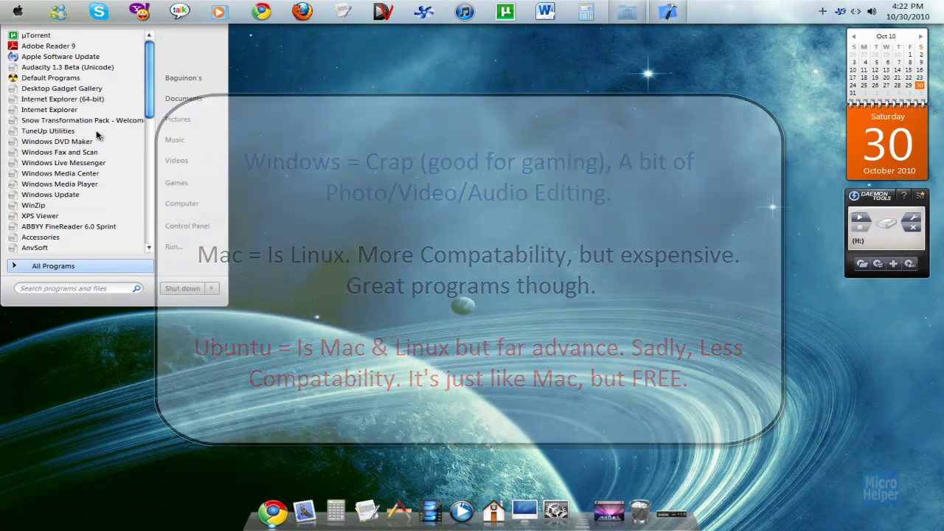
pyautogui.moveTo(147, 62)
pyautogui.mouseDown()
pyautogui.moveTo(148, 190)
pyautogui.moveTo(147, 74)
pyautogui.mouseUp()
pyautogui.click(405, 111)
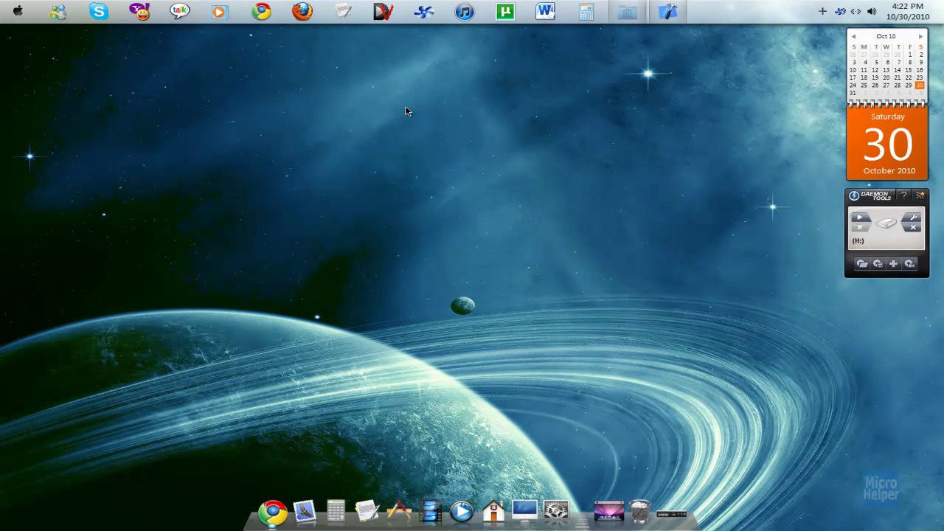